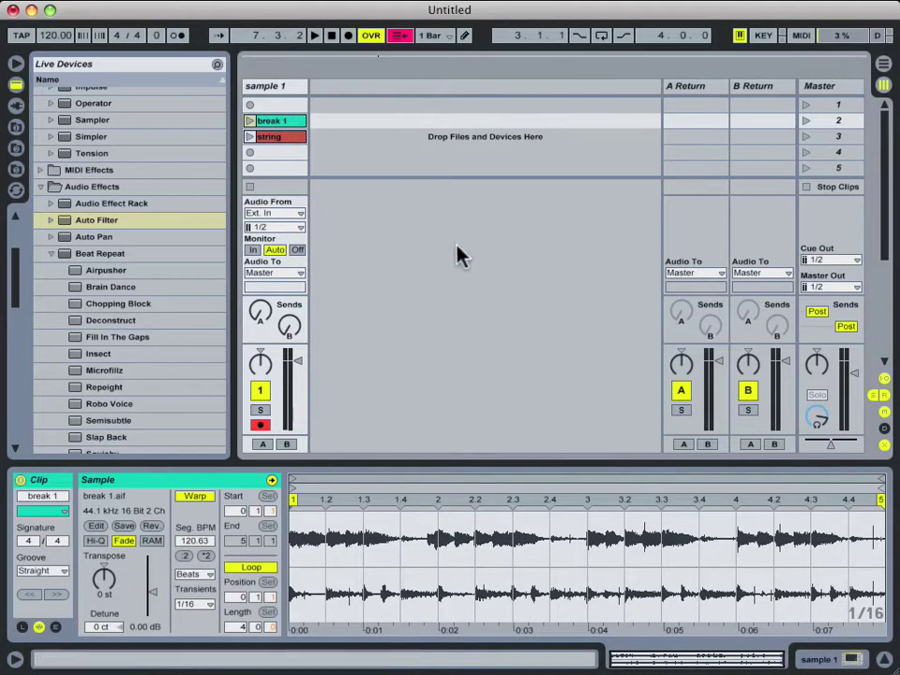
Step: Open Slice to New MIDI Track for the break 1 clip and keep 1/2 Note slices (9 slices)
{"action": "left_click", "coordinate": [529, 17]}
{"action": "right_click", "coordinate": [288, 124]}
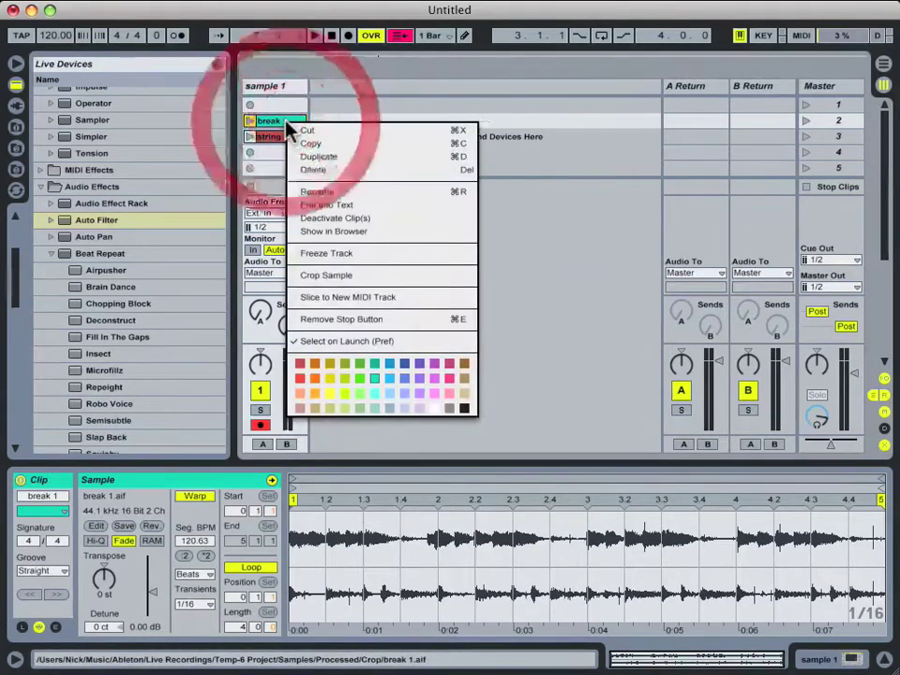
{"action": "left_click", "coordinate": [403, 298]}
{"action": "left_click_drag", "start_coordinate": [465, 374], "coordinate": [467, 79]}
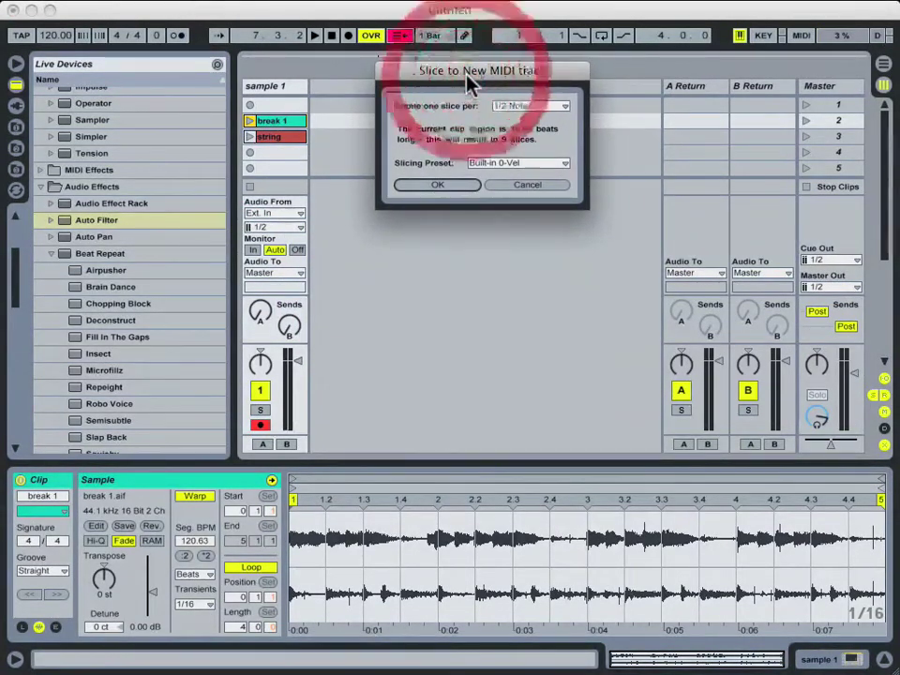
{"action": "left_click", "coordinate": [517, 105]}
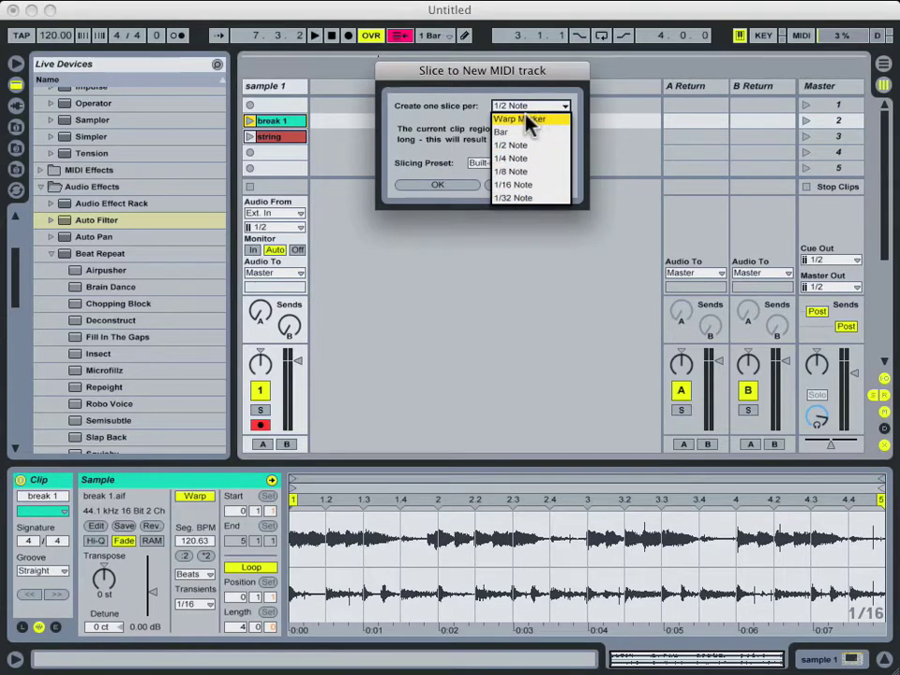
{"action": "left_click", "coordinate": [454, 71]}
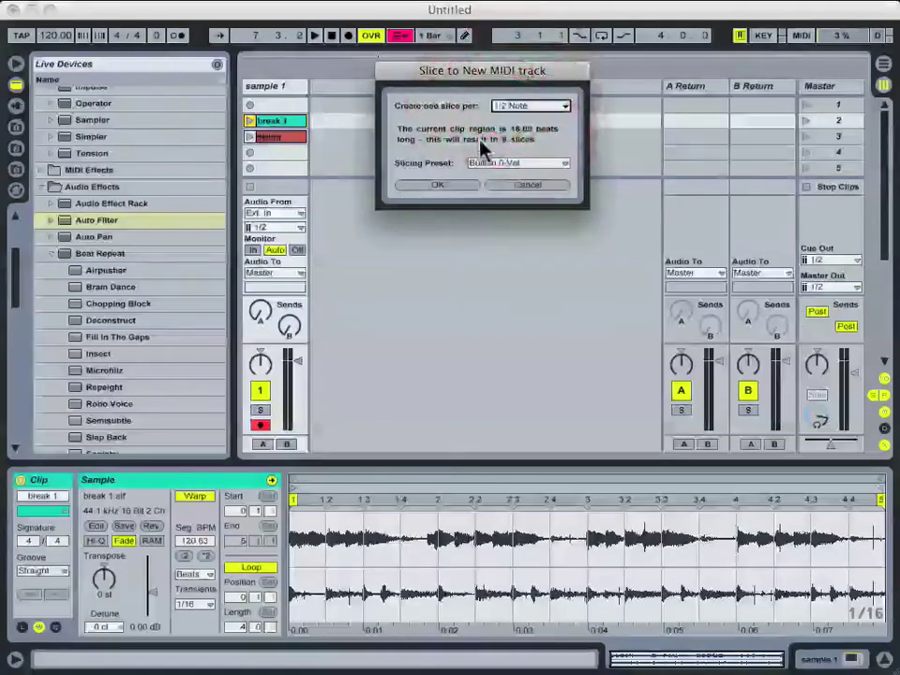
{"action": "left_click", "coordinate": [516, 104]}
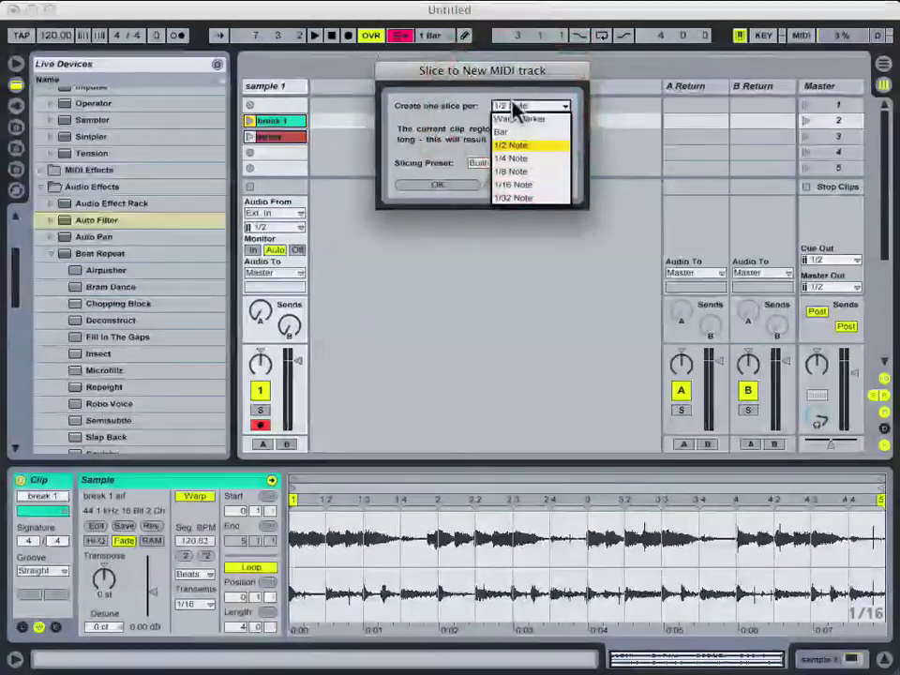
{"action": "left_click", "coordinate": [514, 106]}
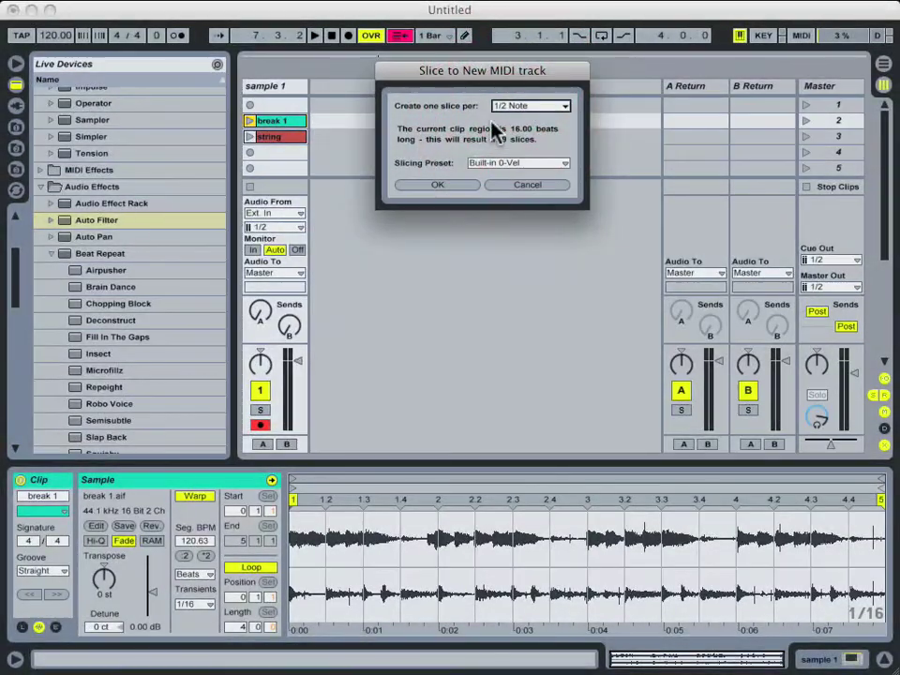
{"action": "key", "text": "Tab"}
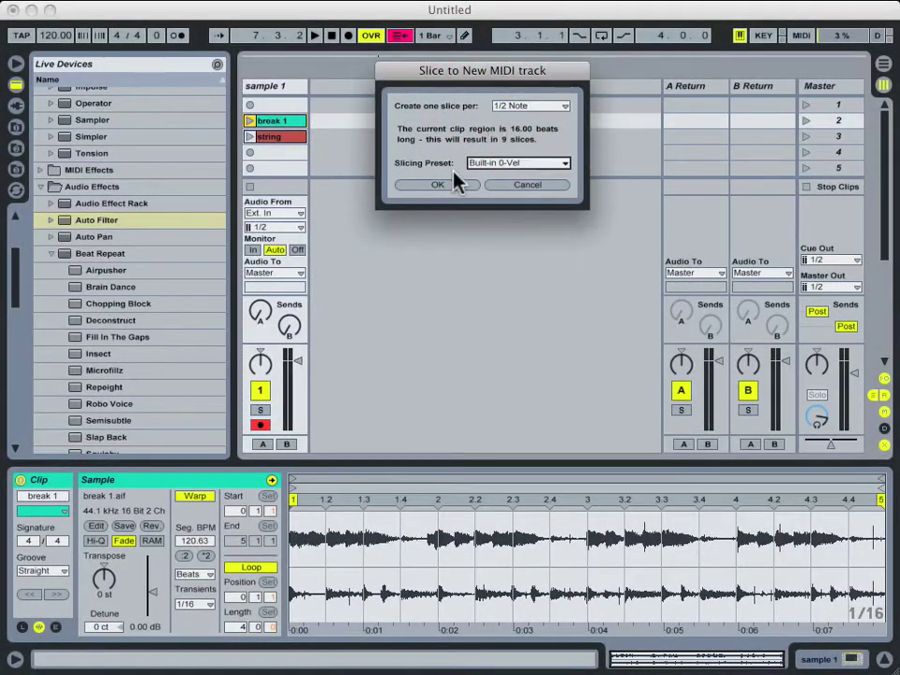
{"action": "left_click", "coordinate": [507, 166]}
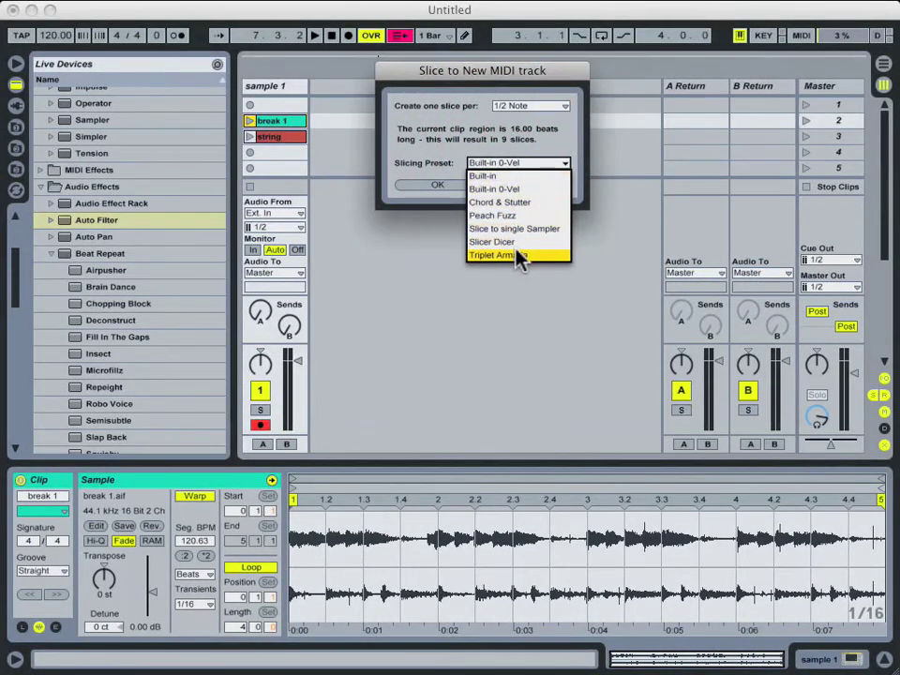
{"action": "left_click", "coordinate": [526, 191]}
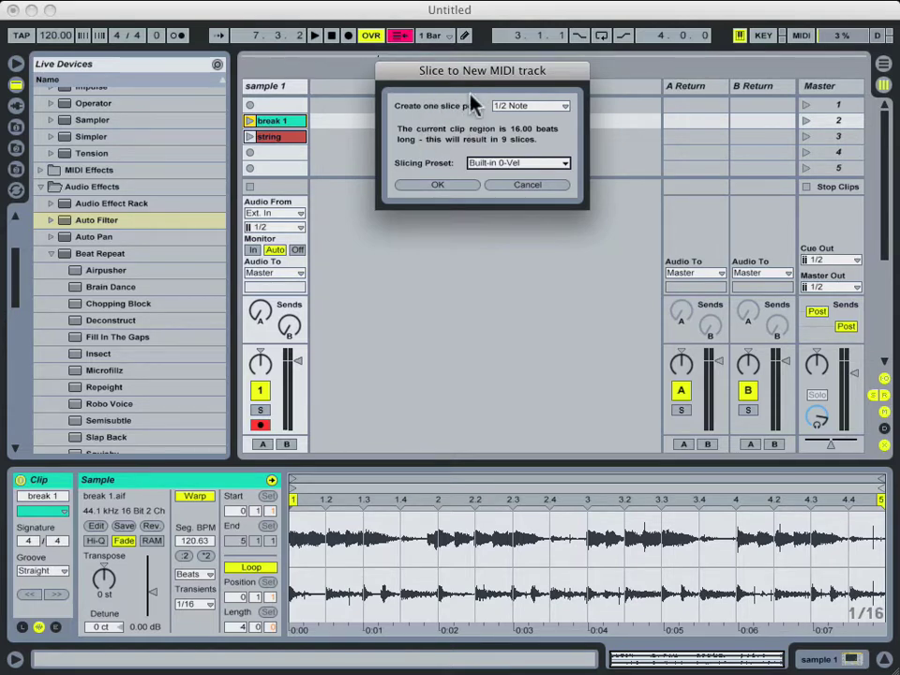
{"action": "left_click", "coordinate": [514, 164]}
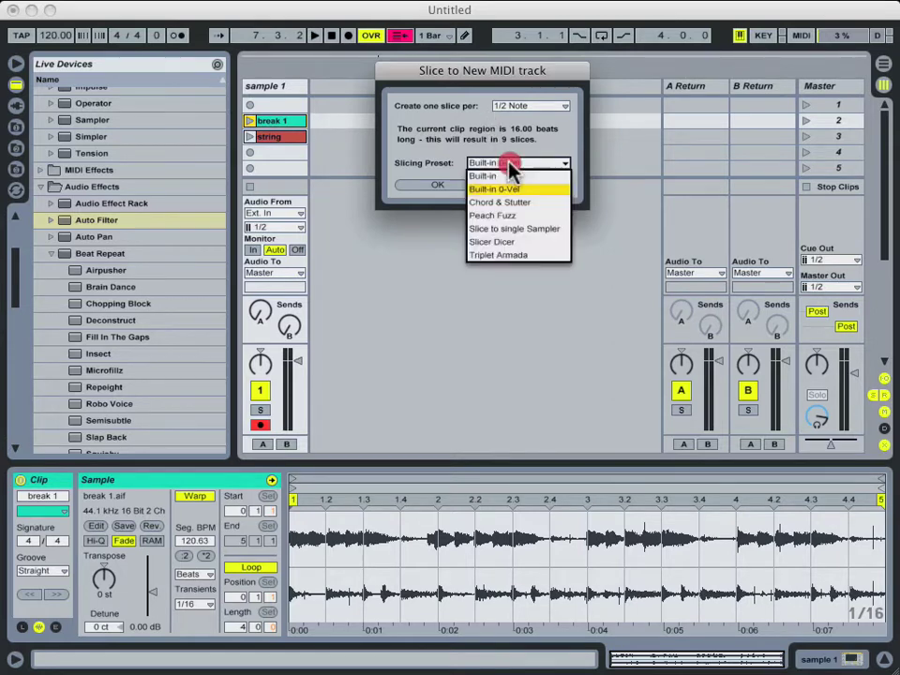
{"action": "left_click", "coordinate": [516, 163]}
{"action": "left_click", "coordinate": [513, 163]}
{"action": "left_click", "coordinate": [518, 192]}
{"action": "left_click", "coordinate": [466, 145]}
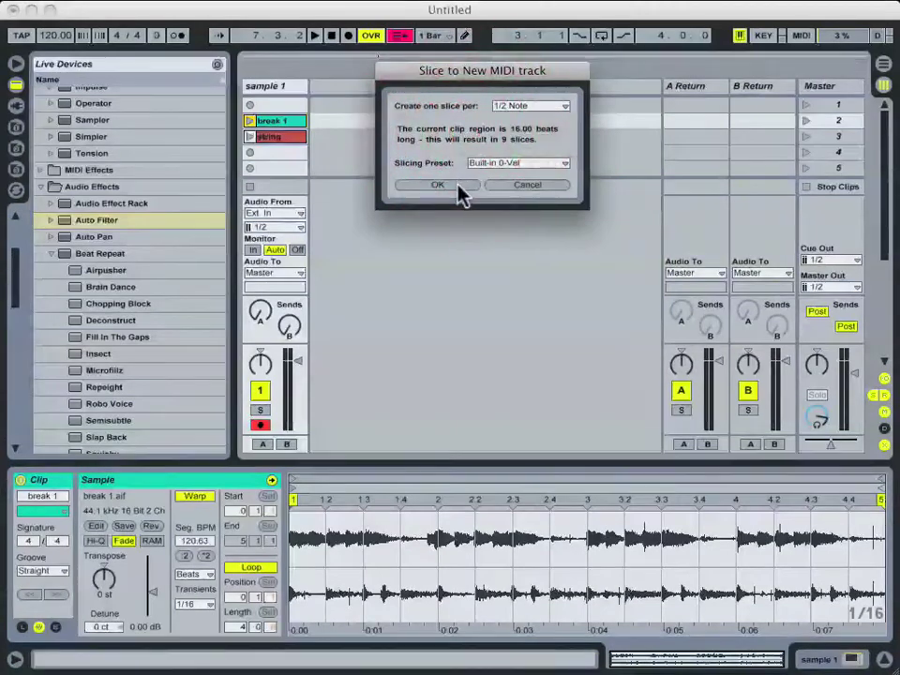
Step: Create the sliced break 1 MIDI track, view its ascending-note clip, play it, then stop playback
{"action": "left_click", "coordinate": [456, 189]}
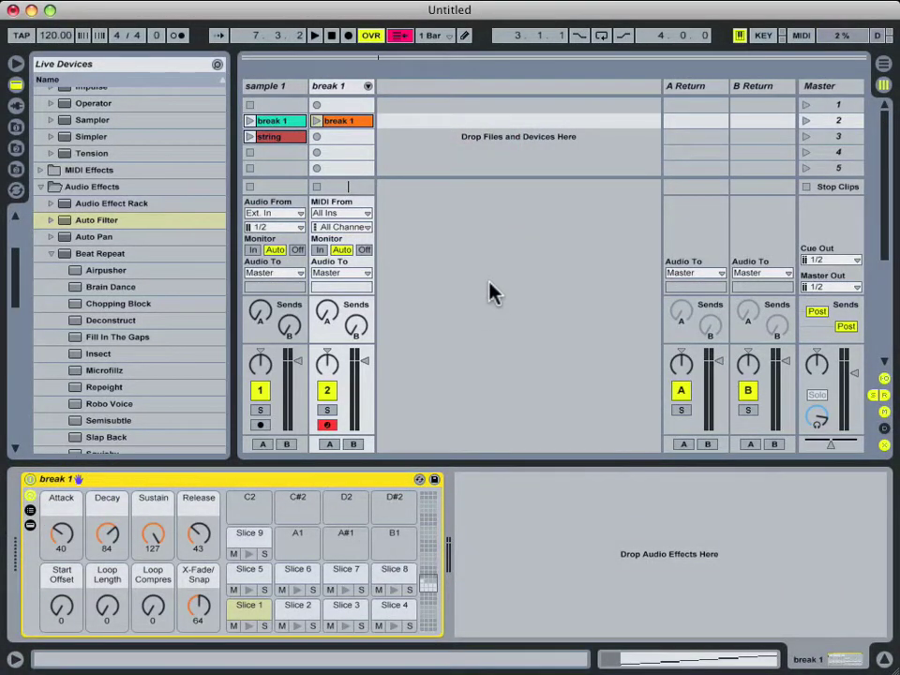
{"action": "left_click", "coordinate": [354, 129]}
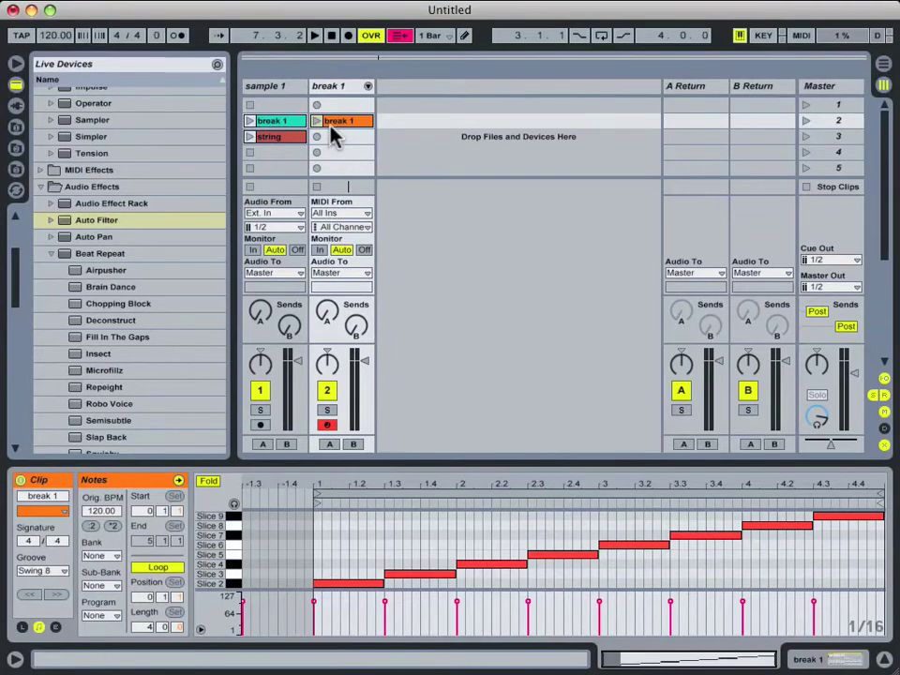
{"action": "left_click", "coordinate": [316, 122]}
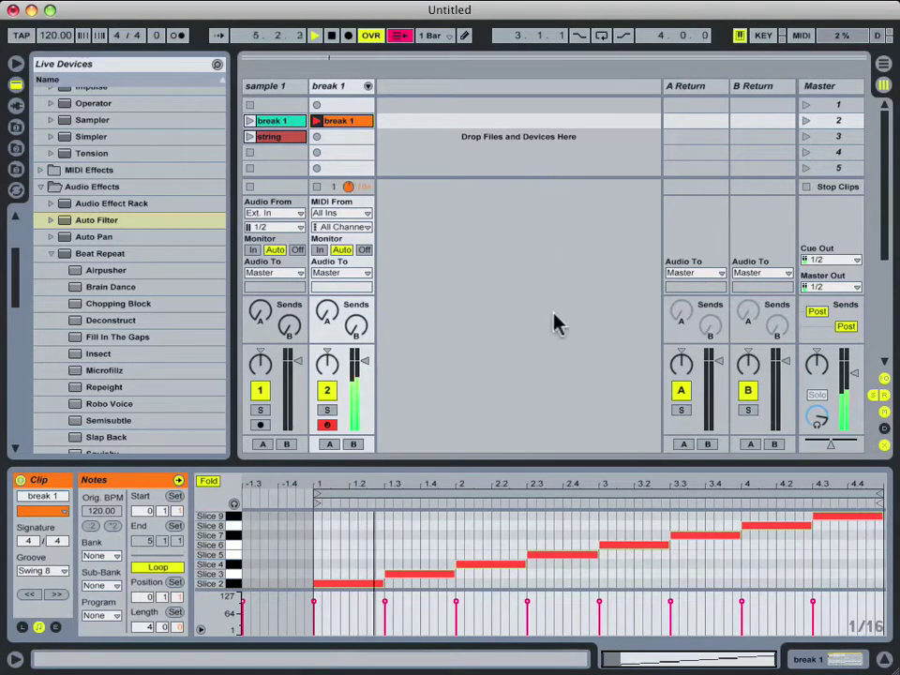
{"action": "key", "text": "space"}
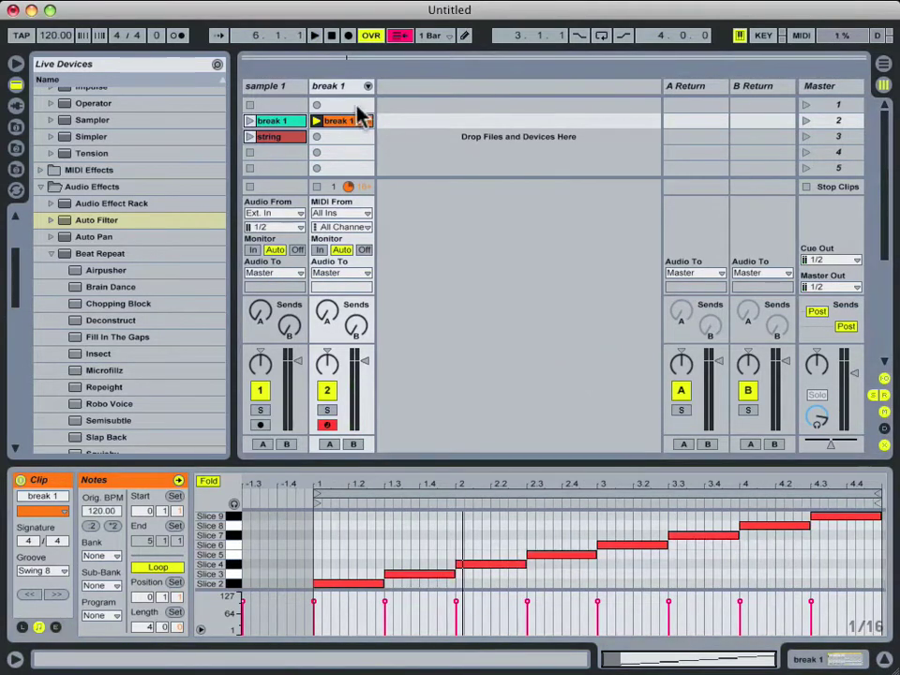
Step: Show the break 1 Drum Rack and open Slice 1's sample settings
{"action": "left_click", "coordinate": [345, 86]}
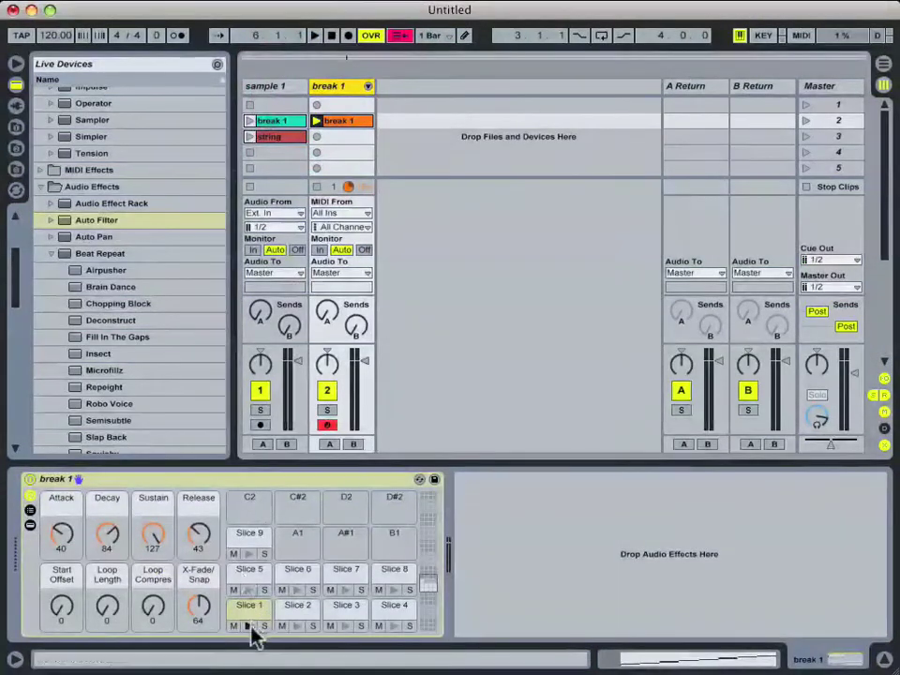
{"action": "left_click", "coordinate": [250, 611]}
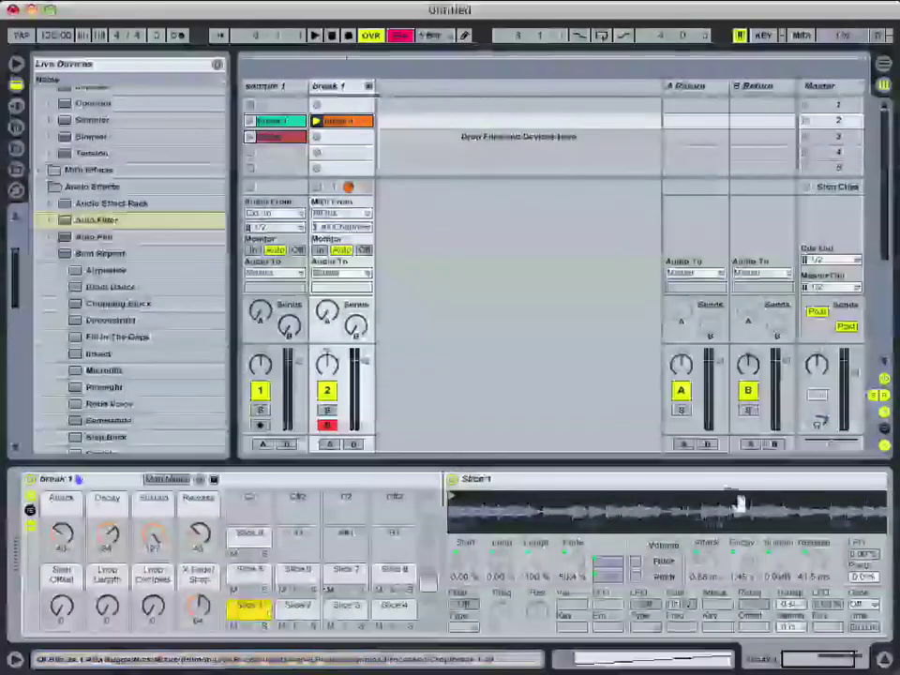
{"action": "left_click_drag", "start_coordinate": [848, 665], "coordinate": [806, 656]}
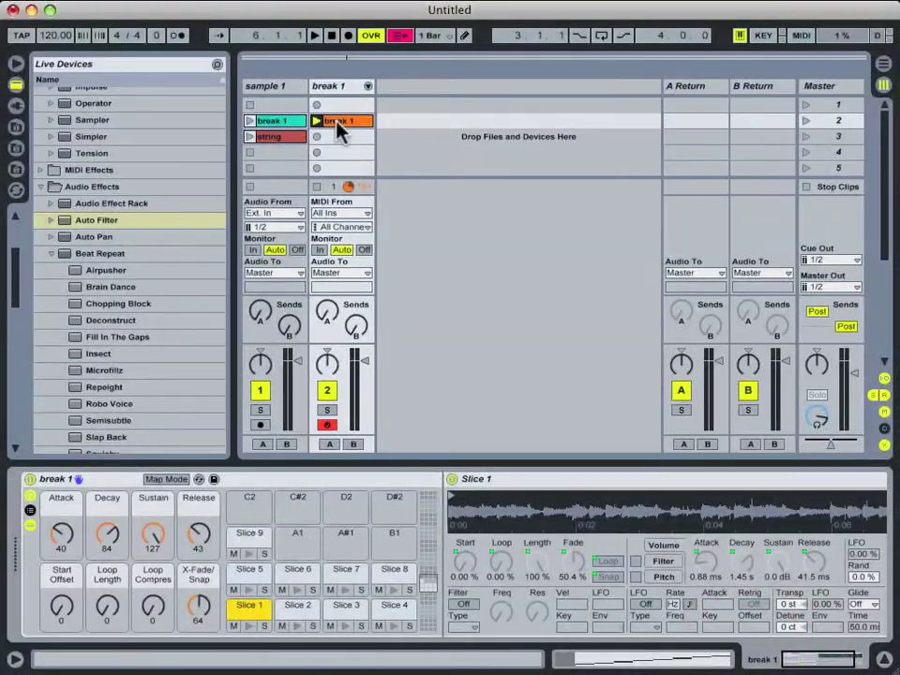
Step: Check the break 1 clip's notes and glance at the Arrangement view before returning to Session view
{"action": "left_click", "coordinate": [339, 121]}
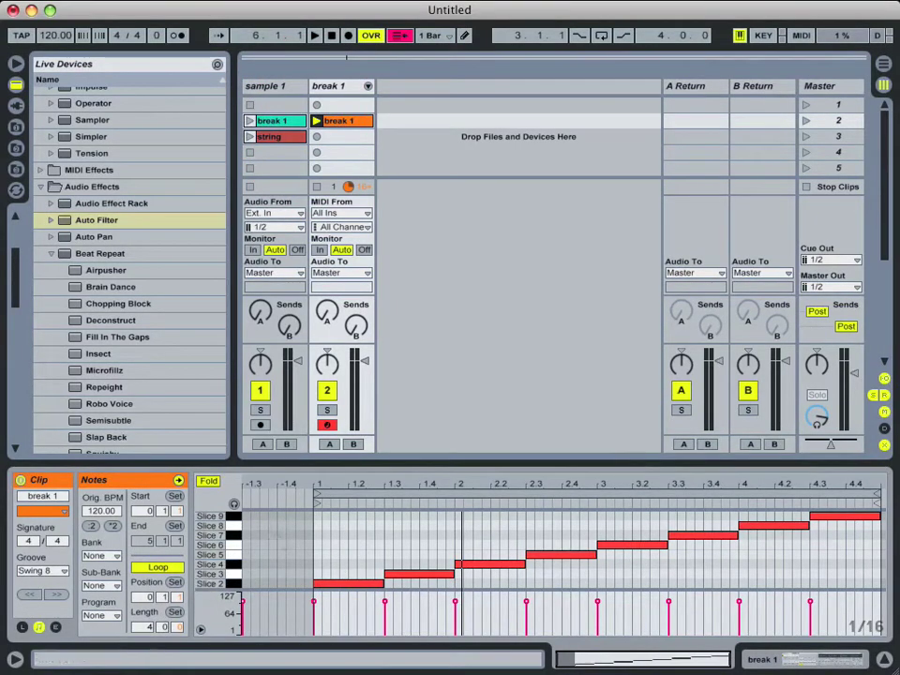
{"action": "left_click", "coordinate": [884, 64]}
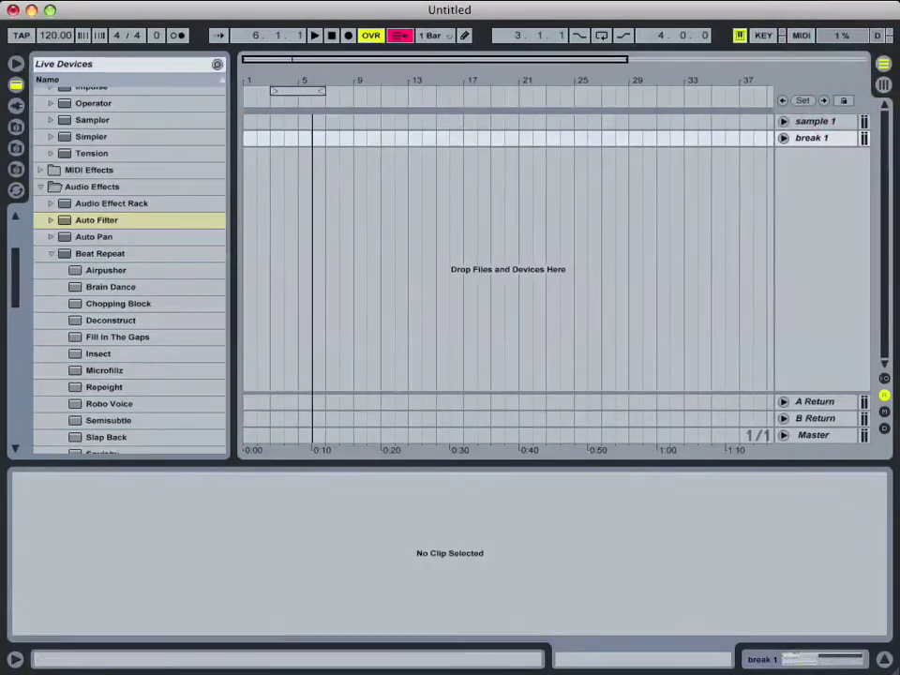
{"action": "left_click", "coordinate": [883, 86]}
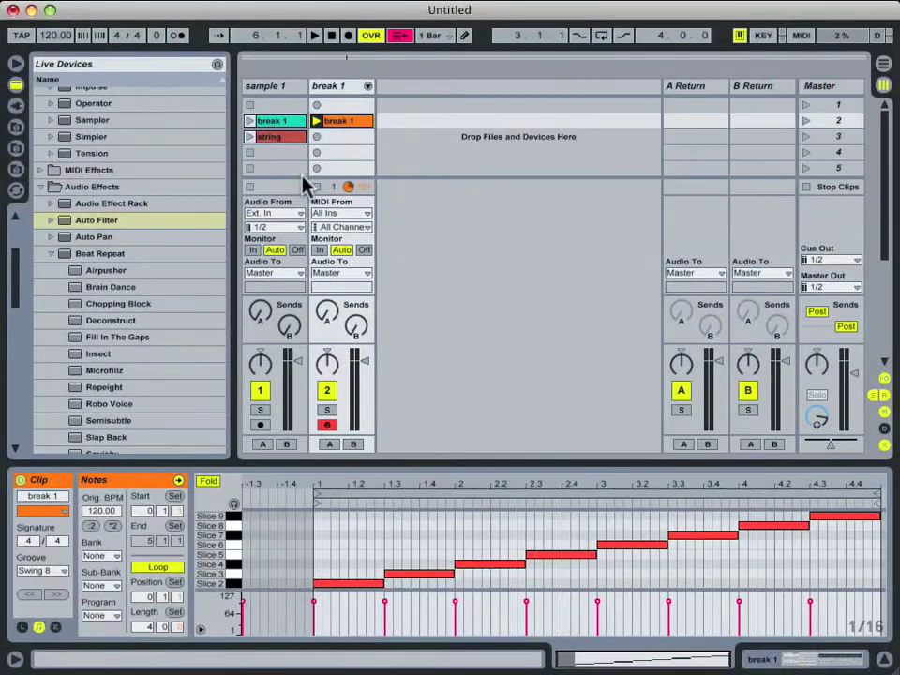
Step: Show the Drum Rack again, audition Slice 1 and open Slice 2's sample settings
{"action": "left_click", "coordinate": [352, 87]}
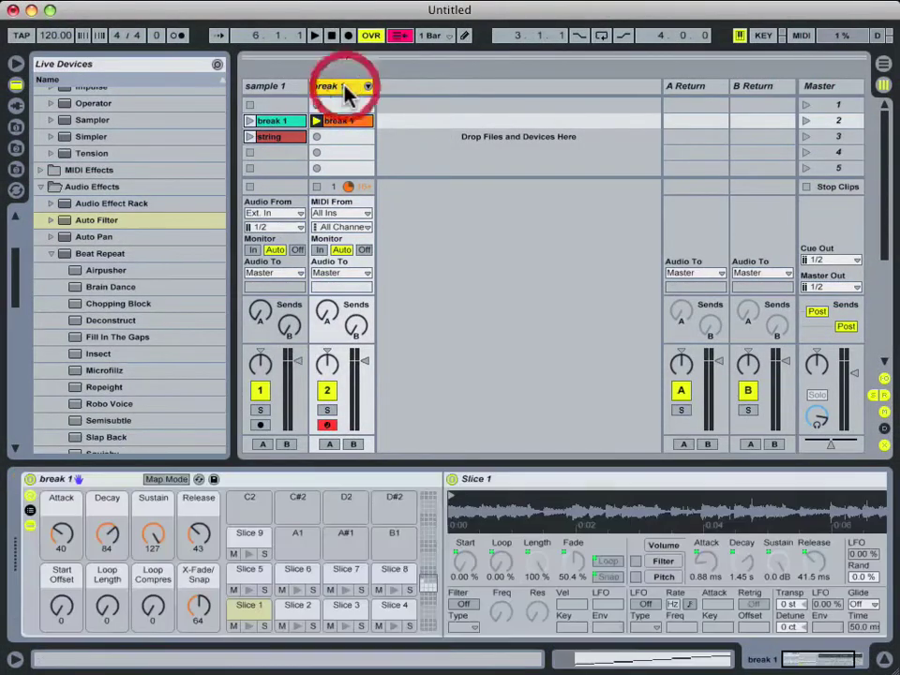
{"action": "left_click", "coordinate": [242, 617]}
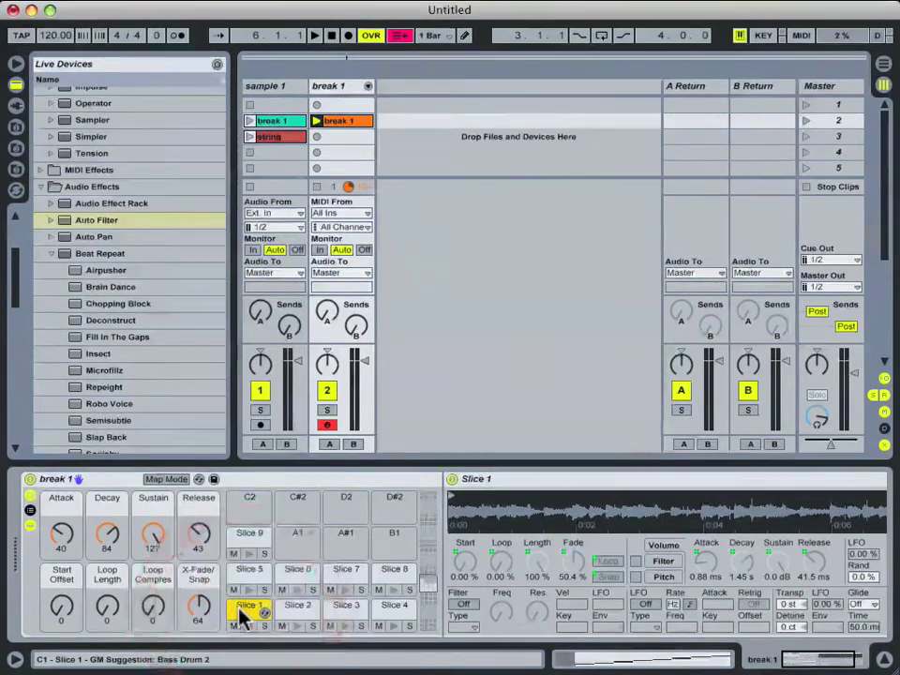
{"action": "left_click", "coordinate": [286, 611]}
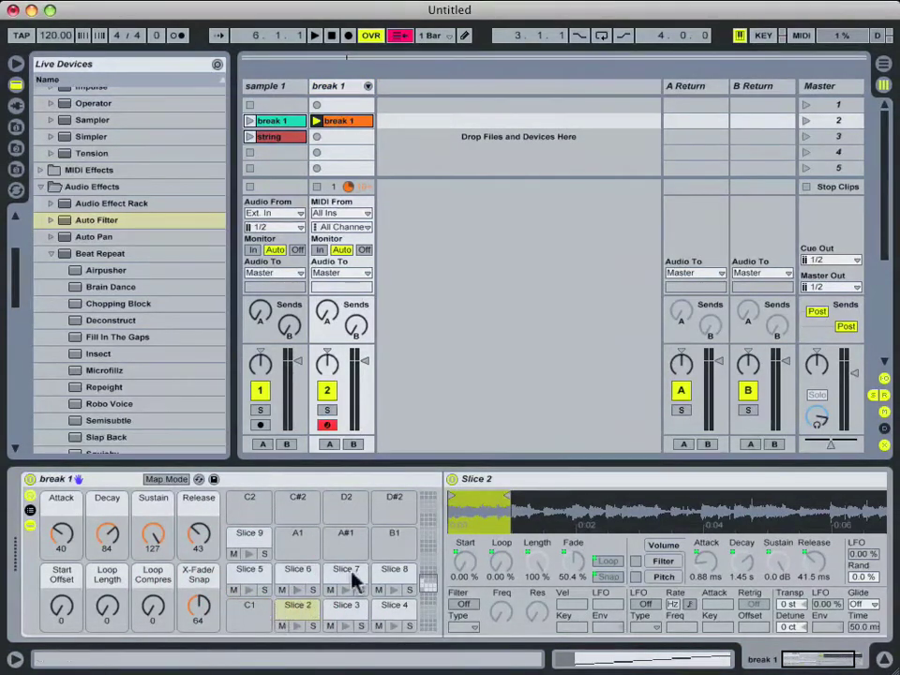
{"action": "left_click", "coordinate": [343, 87]}
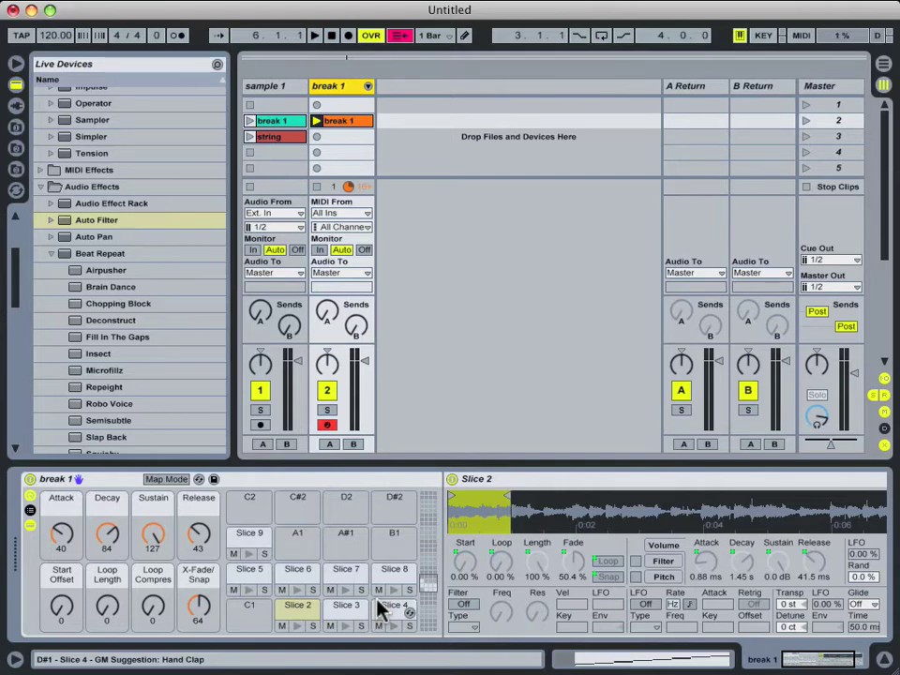
Step: Audition slices with the G and F keys and focus the Slice 2 sampler
{"action": "key", "text": "g"}
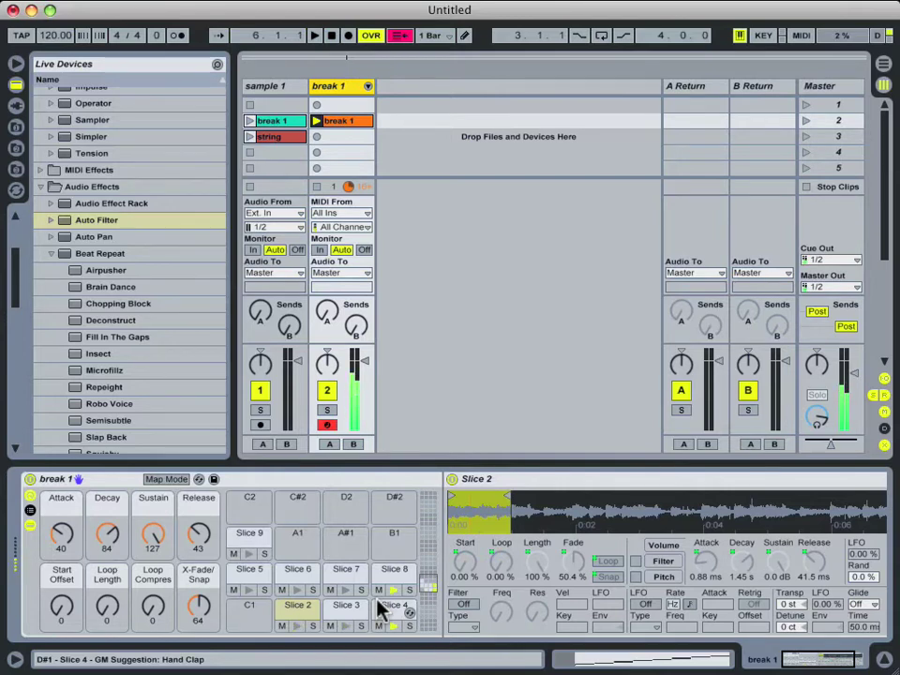
{"action": "key", "text": "f"}
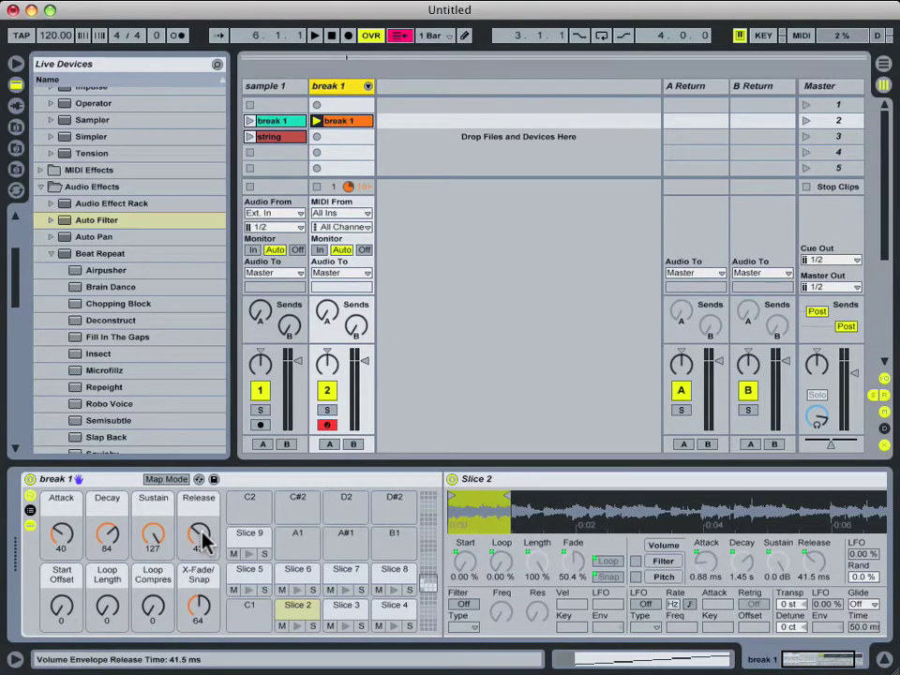
{"action": "left_click", "coordinate": [530, 488]}
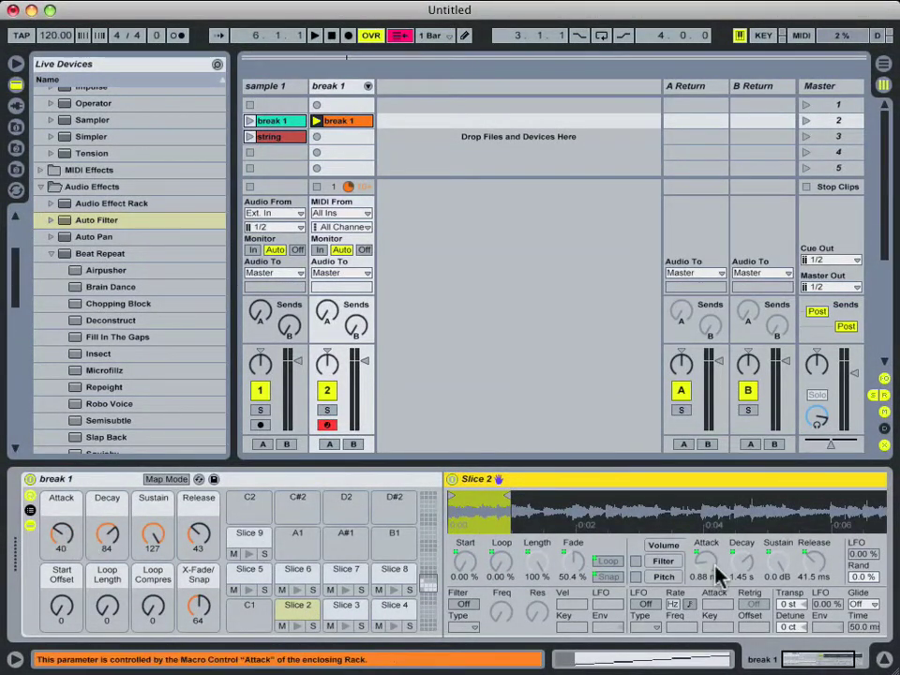
Step: Audition Slices 7, 3 and 4, select Slice 6, and show the Drum Rack's macro mappings
{"action": "left_click", "coordinate": [346, 578]}
{"action": "left_click", "coordinate": [346, 607]}
{"action": "left_click", "coordinate": [389, 609]}
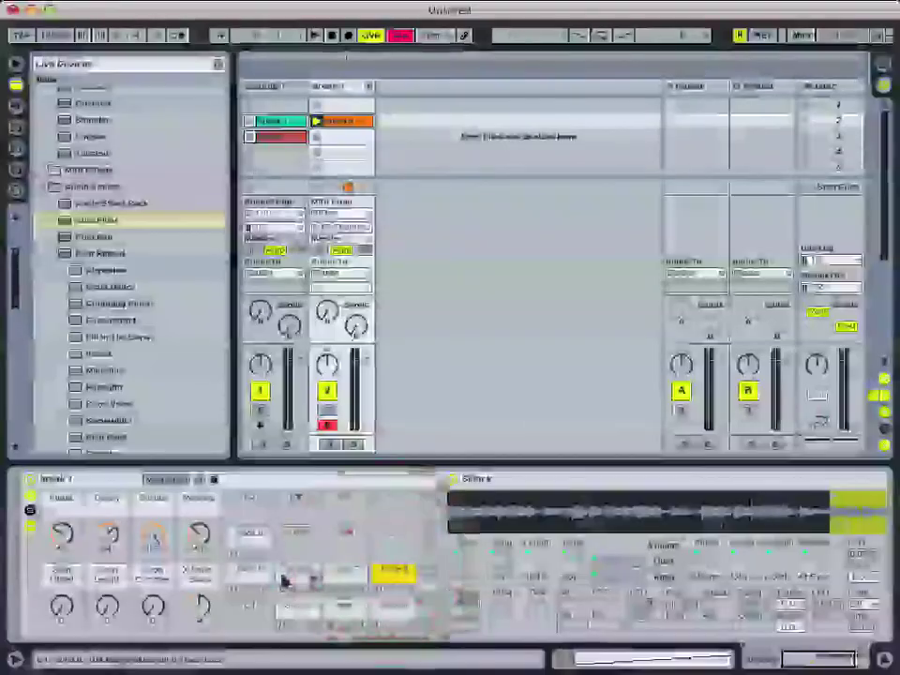
{"action": "left_click", "coordinate": [297, 572]}
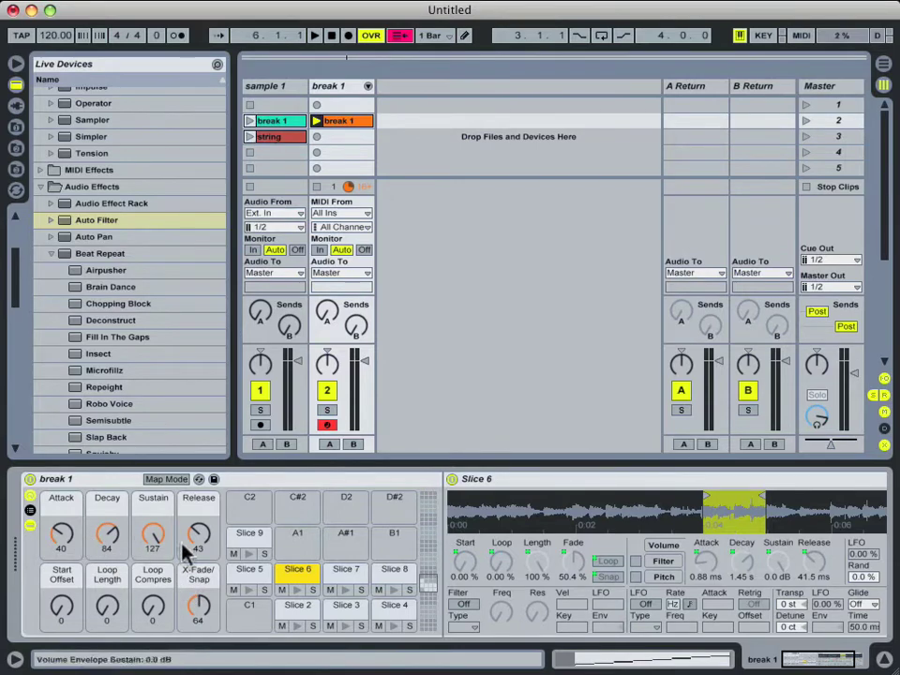
{"action": "left_click", "coordinate": [169, 482]}
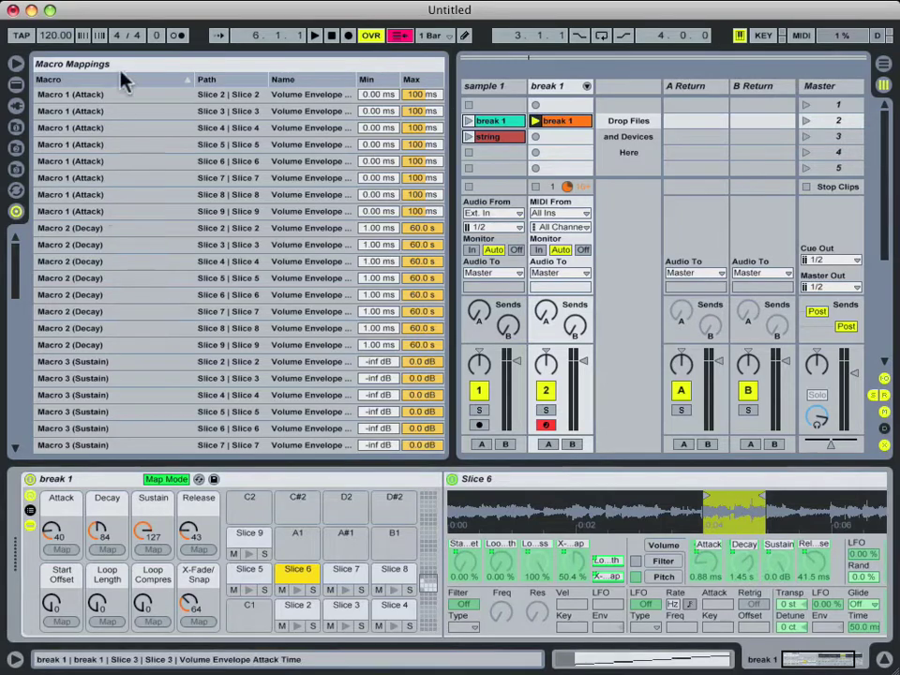
Step: Scroll through the macro mappings, then leave Map Mode to return to the Live Devices browser
{"action": "scroll", "coordinate": [90, 384], "scroll_direction": "down", "scroll_amount": 4}
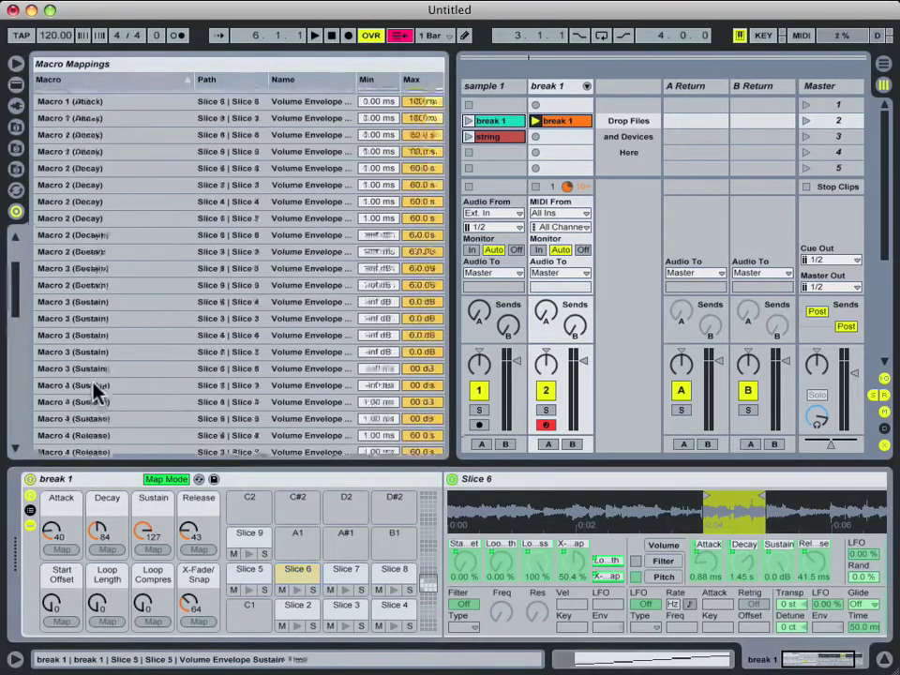
{"action": "left_click", "coordinate": [185, 483]}
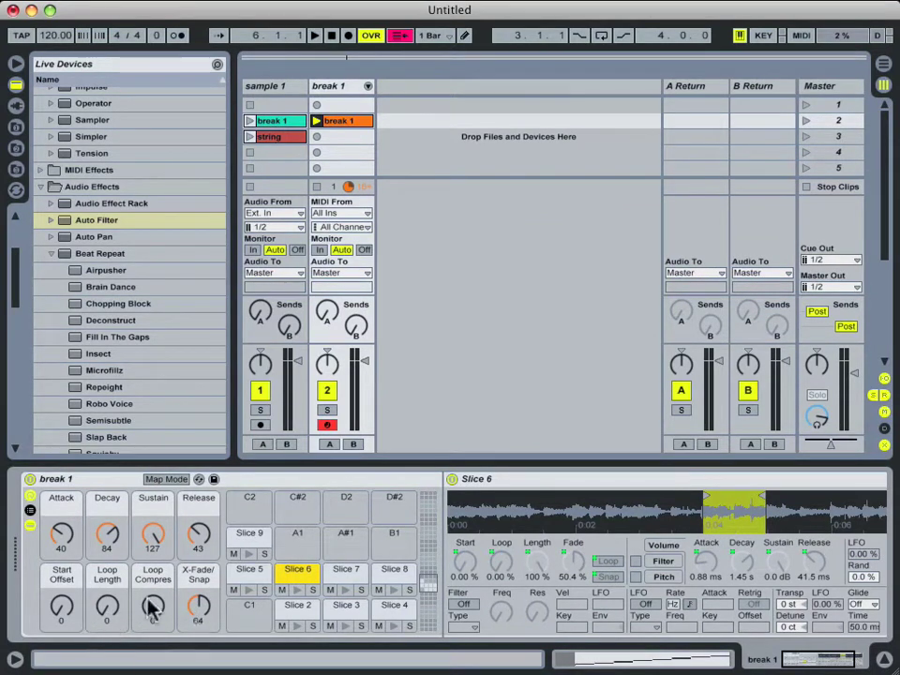
Step: Raise the Start Offset, Loop Length and Loop Compress macros and audition slices with W, S, E
{"action": "left_click", "coordinate": [64, 607]}
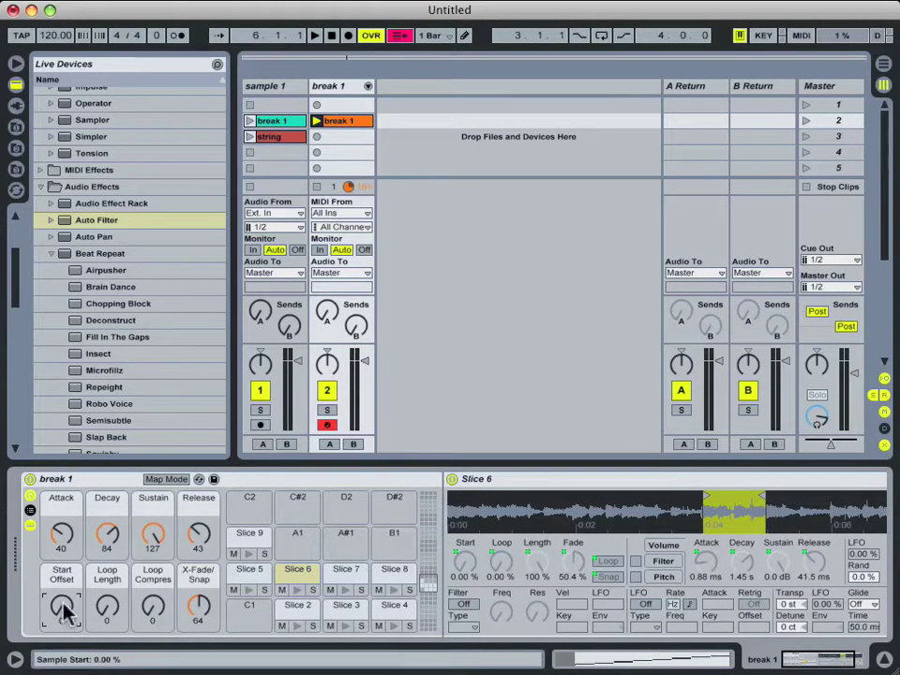
{"action": "left_click_drag", "start_coordinate": [64, 607], "coordinate": [63, 568]}
{"action": "left_click_drag", "start_coordinate": [107, 608], "coordinate": [107, 577]}
{"action": "left_click_drag", "start_coordinate": [153, 608], "coordinate": [153, 578]}
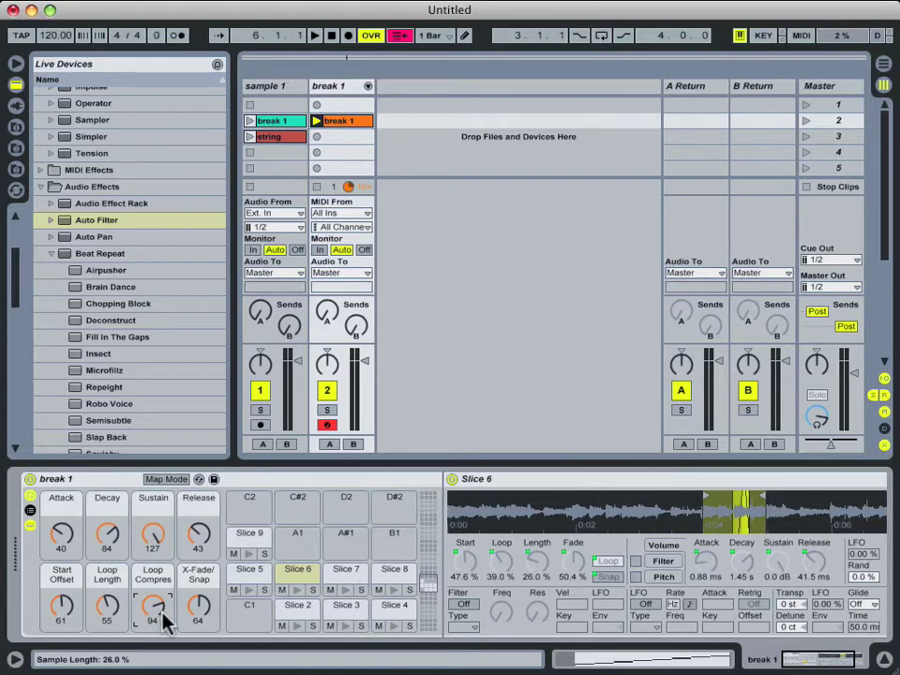
{"action": "key", "text": "w"}
{"action": "key", "text": "s"}
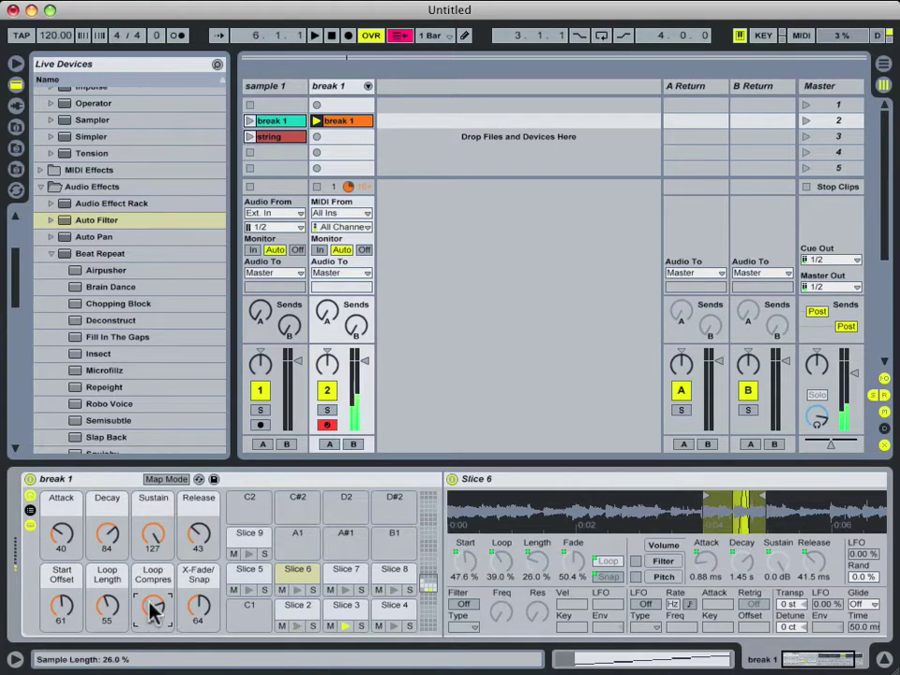
{"action": "key", "text": "e"}
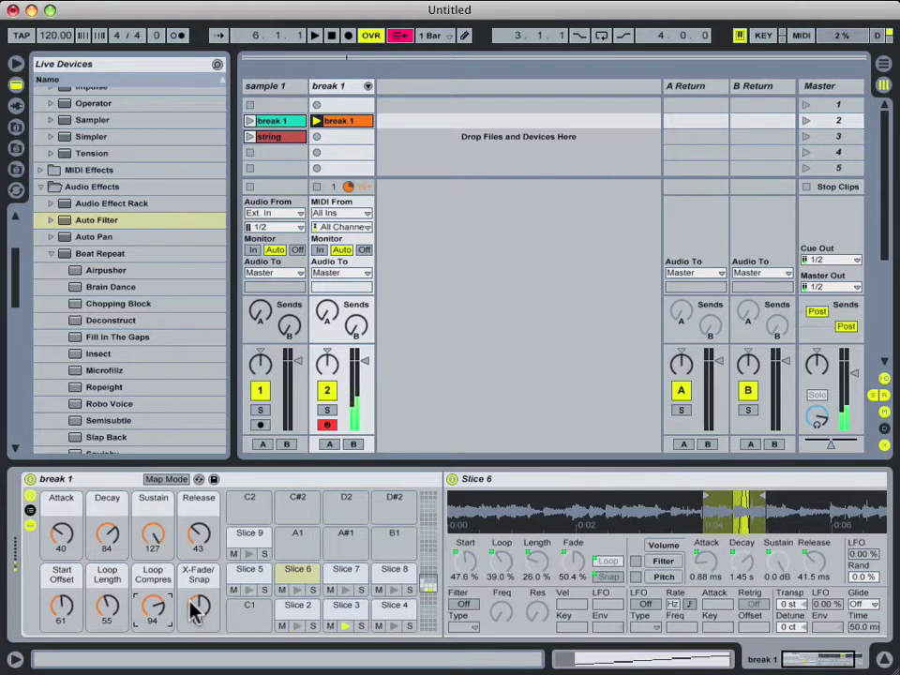
Step: Reduce loop compression and move the slice start to about 59%
{"action": "left_click_drag", "start_coordinate": [155, 609], "coordinate": [107, 577]}
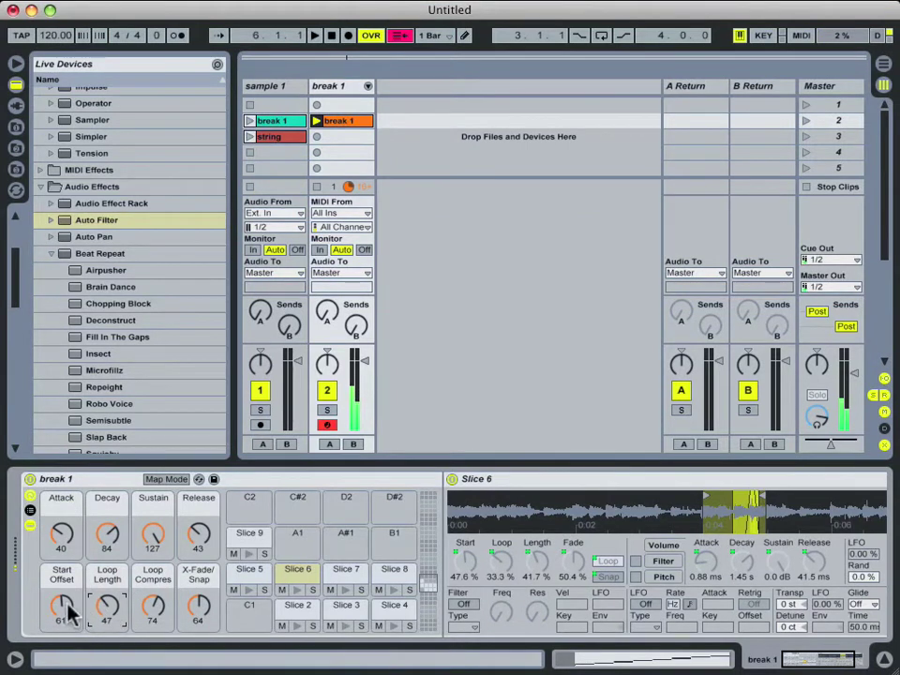
{"action": "left_click_drag", "start_coordinate": [65, 610], "coordinate": [66, 657]}
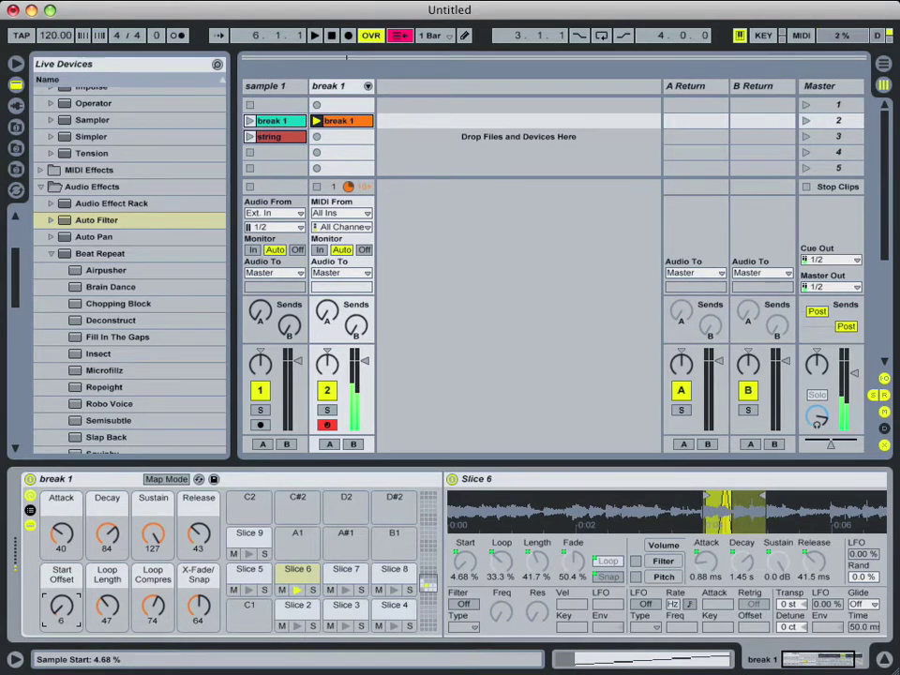
{"action": "left_click_drag", "start_coordinate": [66, 657], "coordinate": [66, 592]}
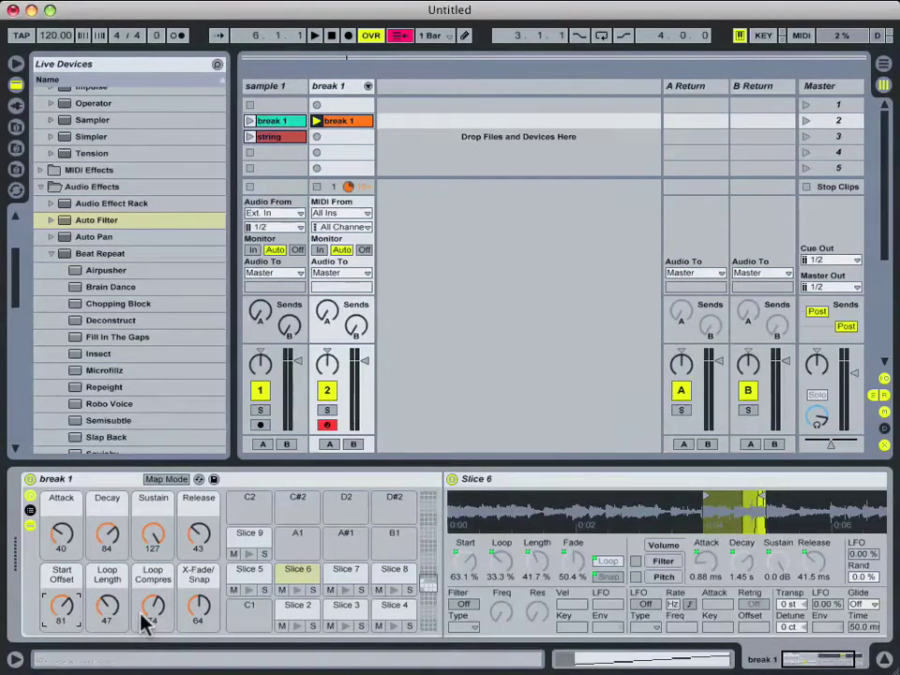
Step: Set every slice's release to 60 s, and reset start, loop length, compression and attack to 0
{"action": "left_click", "coordinate": [281, 589]}
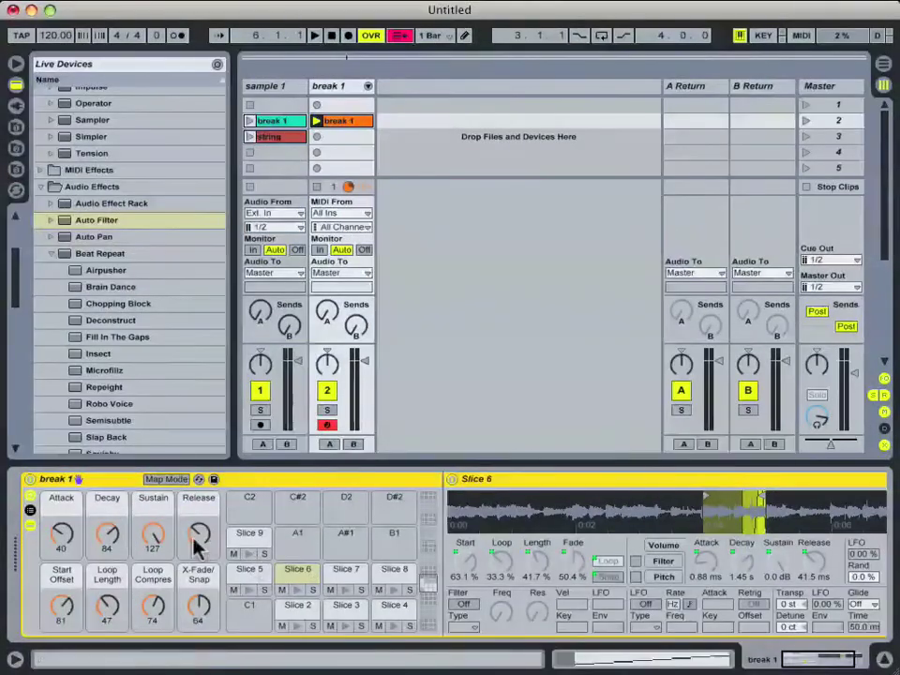
{"action": "left_click_drag", "start_coordinate": [198, 539], "coordinate": [197, 469]}
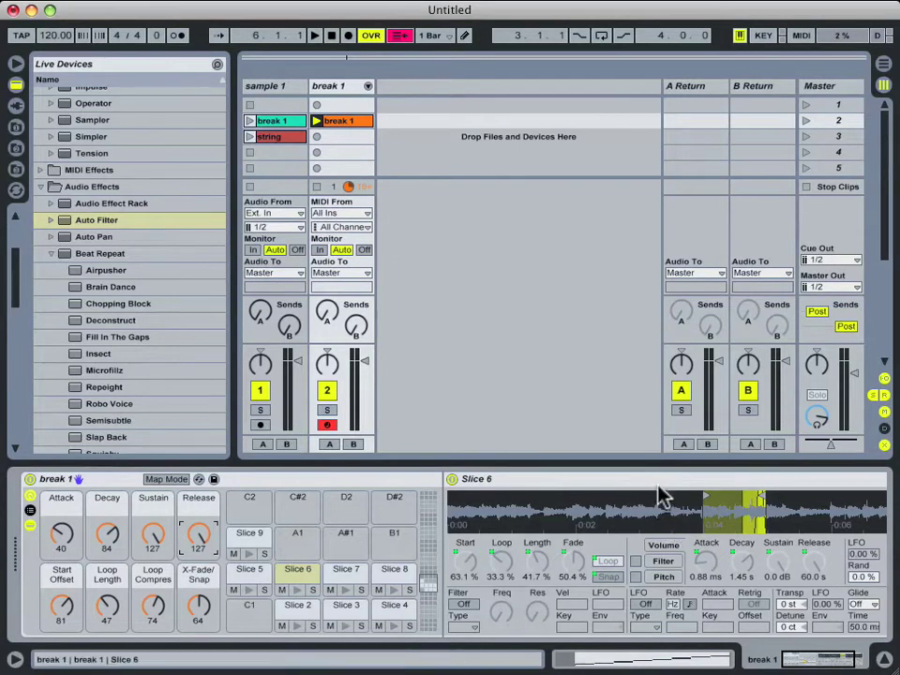
{"action": "left_click_drag", "start_coordinate": [67, 603], "coordinate": [108, 642]}
{"action": "left_click_drag", "start_coordinate": [153, 607], "coordinate": [153, 637]}
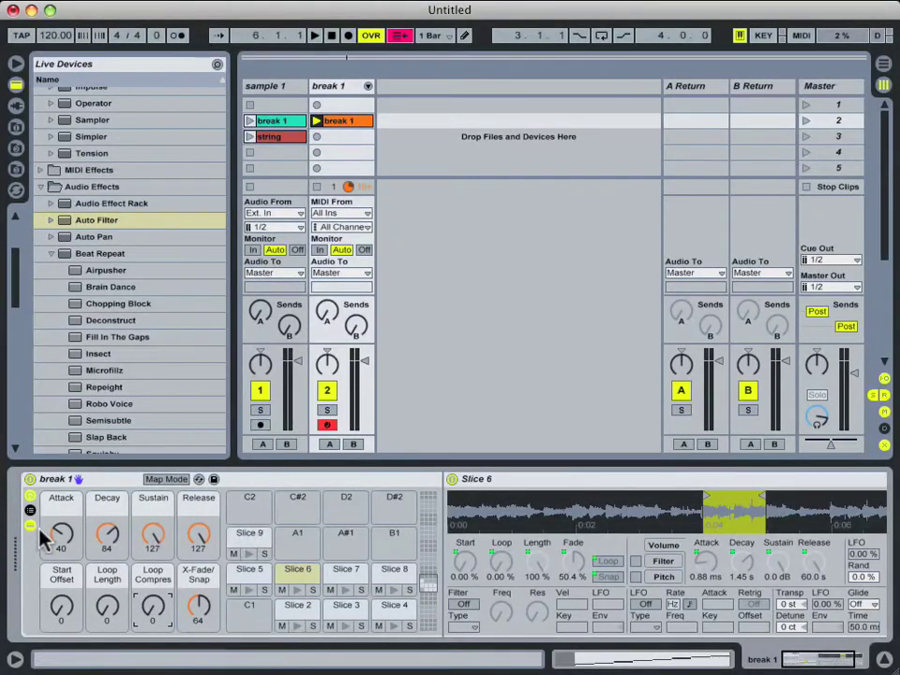
{"action": "left_click_drag", "start_coordinate": [60, 532], "coordinate": [60, 563]}
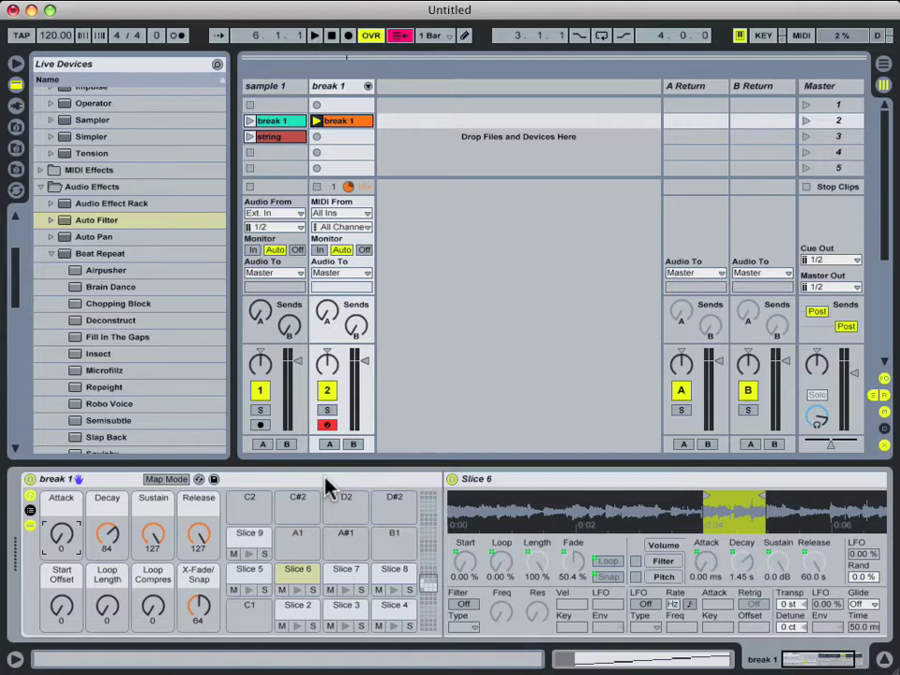
Step: Inspect the sampler settings of Slices 8, 2, 3 and 4, ending on Slice 2's pan and volume
{"action": "left_click", "coordinate": [239, 544]}
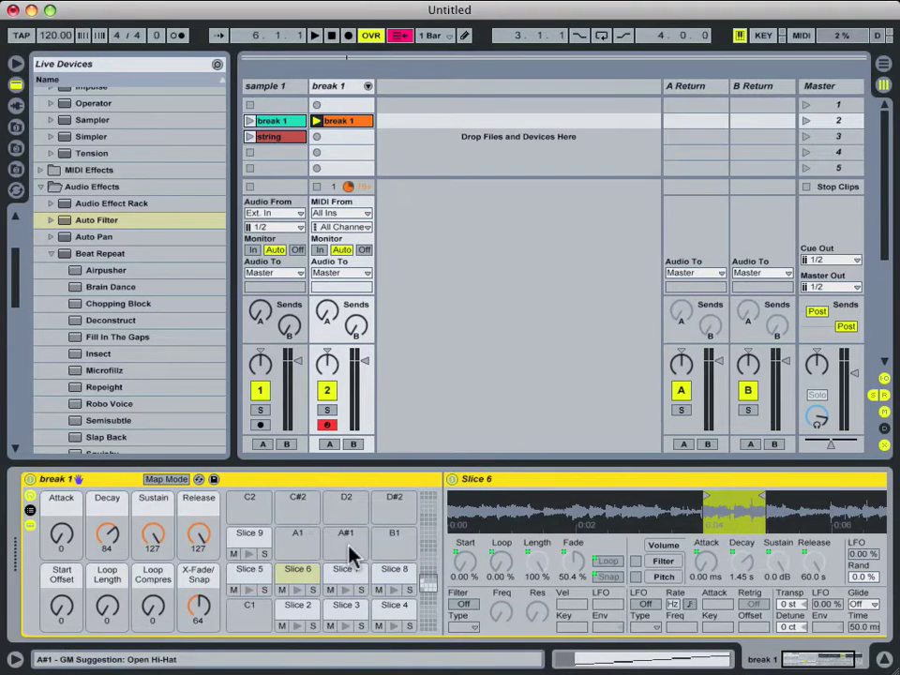
{"action": "left_click", "coordinate": [394, 580]}
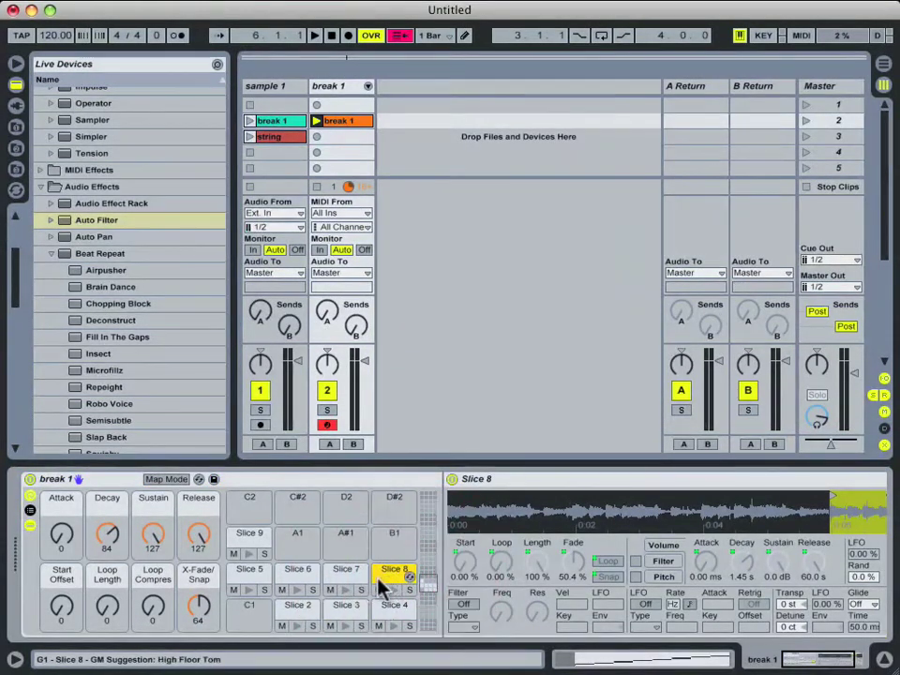
{"action": "left_click", "coordinate": [300, 616]}
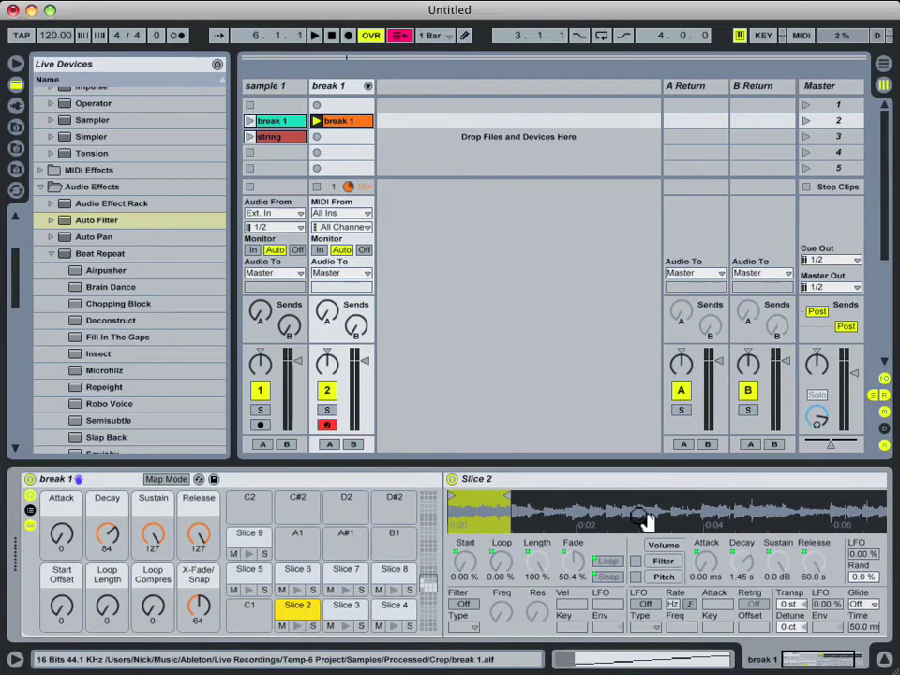
{"action": "left_click_drag", "start_coordinate": [809, 663], "coordinate": [818, 662]}
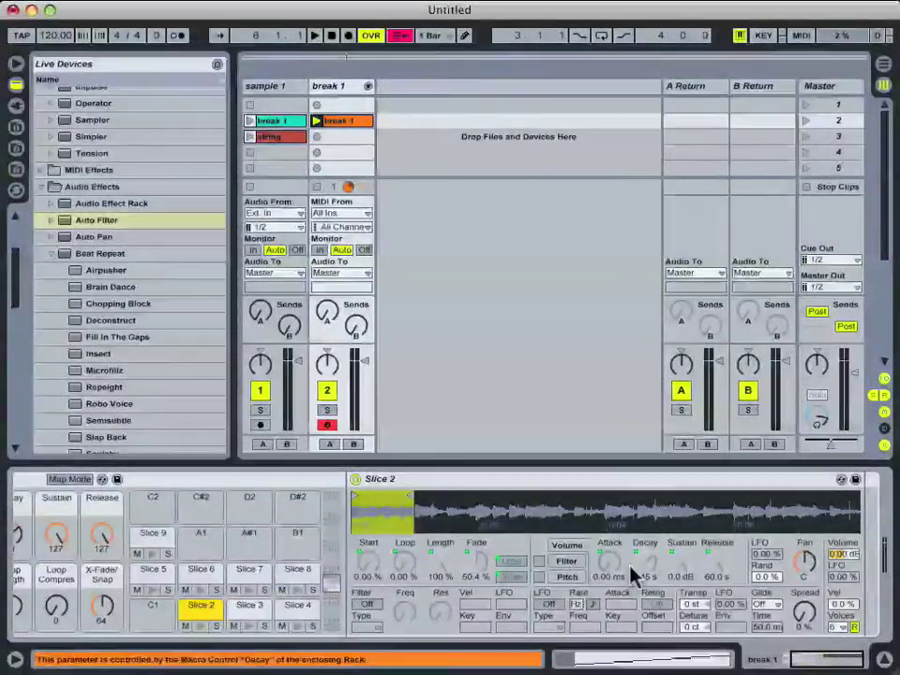
{"action": "left_click", "coordinate": [249, 608]}
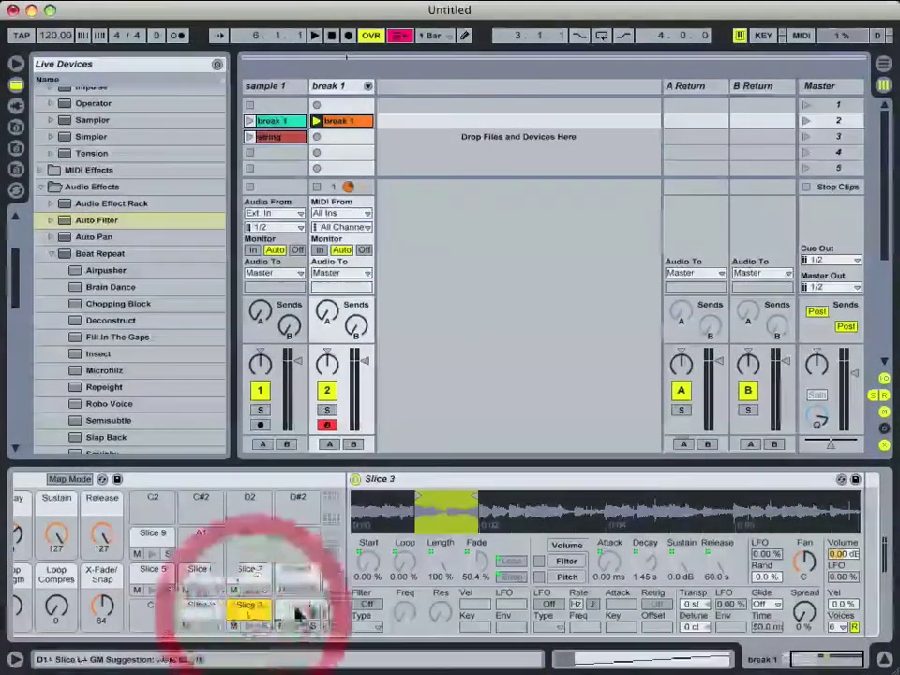
{"action": "left_click", "coordinate": [296, 607]}
{"action": "left_click", "coordinate": [296, 570]}
{"action": "left_click", "coordinate": [197, 614]}
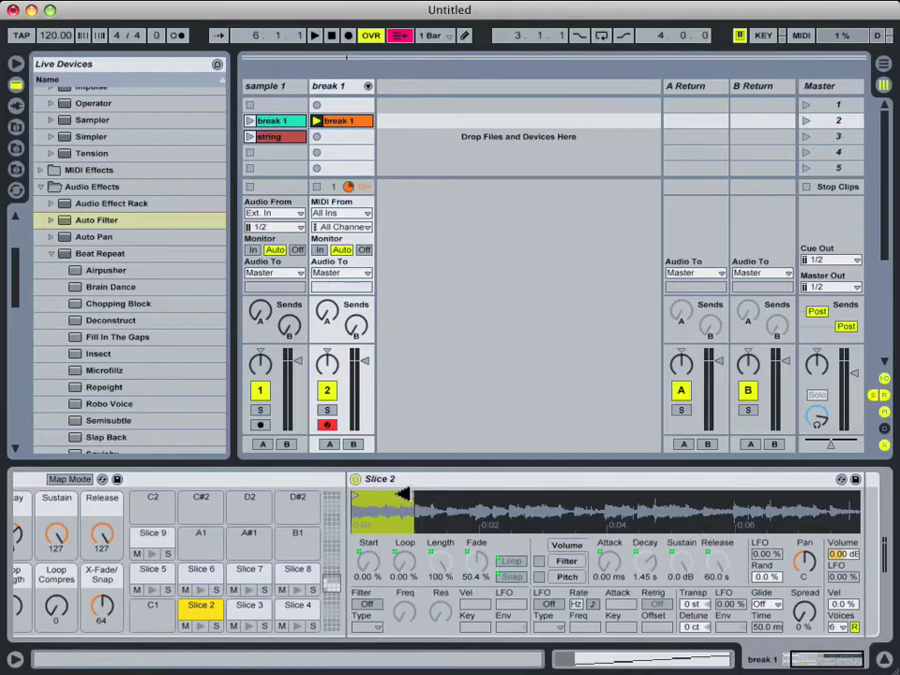
Step: Try unmapping Slice 2's release from the Release macro, test the knob, and review its mappings
{"action": "left_click", "coordinate": [825, 659]}
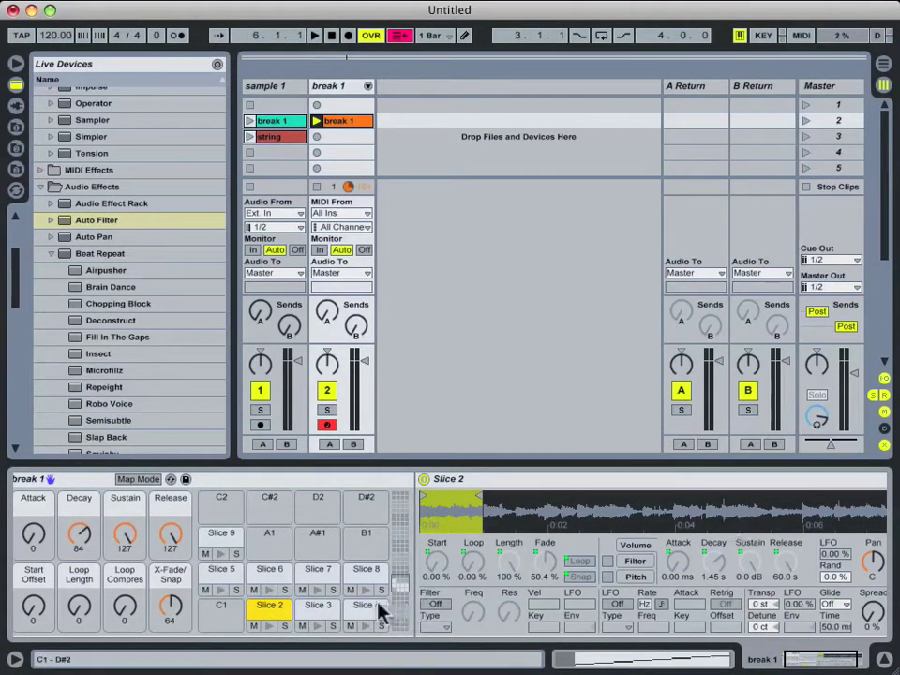
{"action": "left_click", "coordinate": [268, 614]}
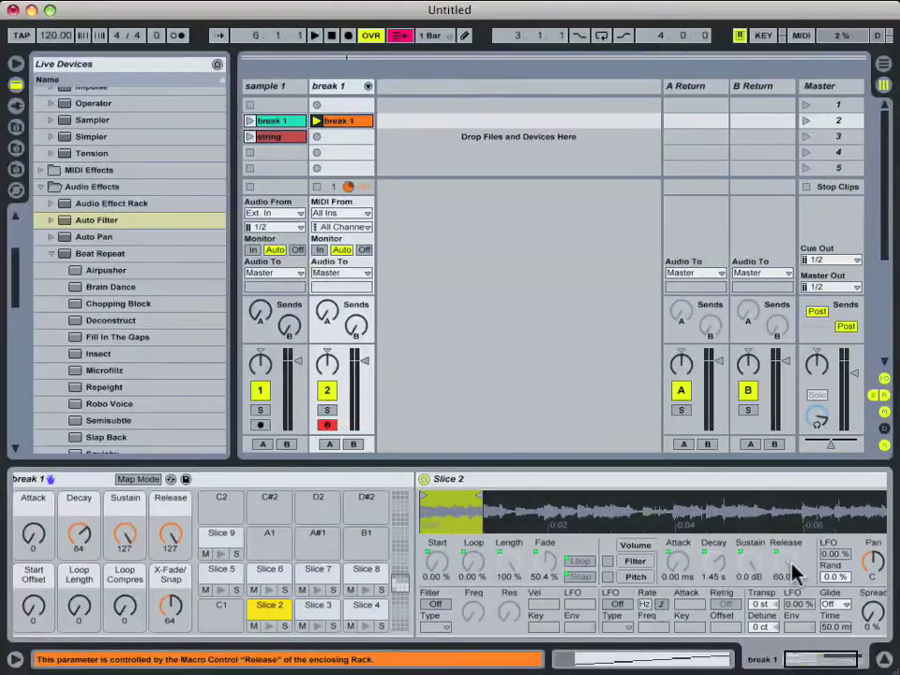
{"action": "right_click", "coordinate": [790, 569]}
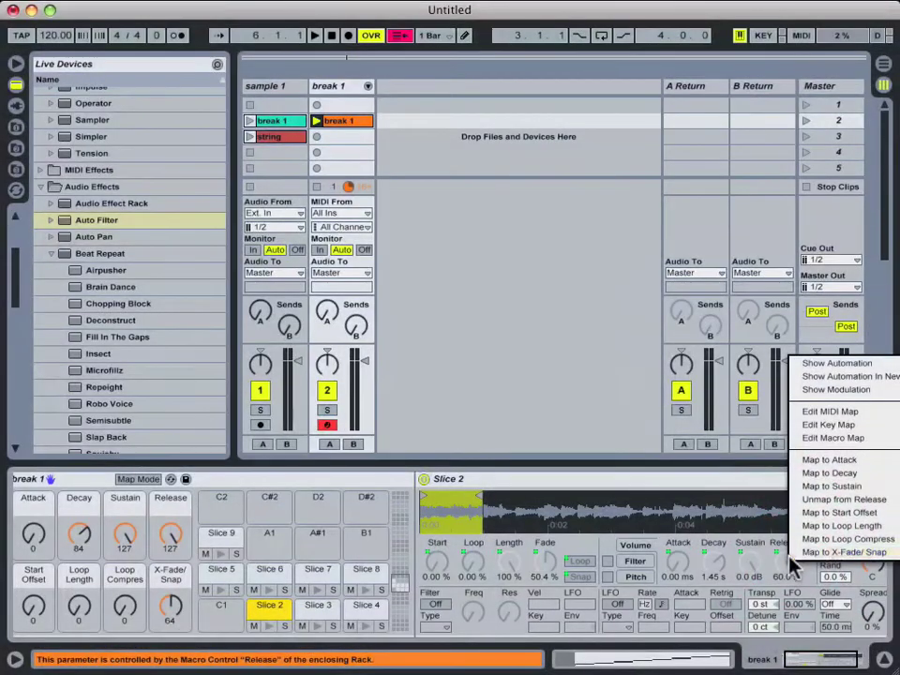
{"action": "left_click", "coordinate": [840, 499]}
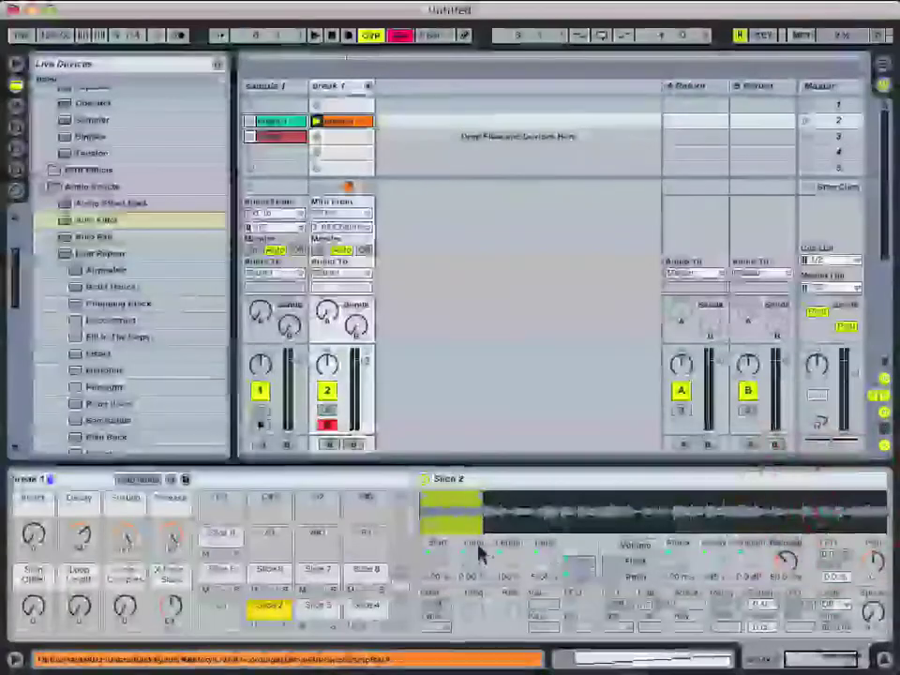
{"action": "left_click_drag", "start_coordinate": [172, 538], "coordinate": [172, 609]}
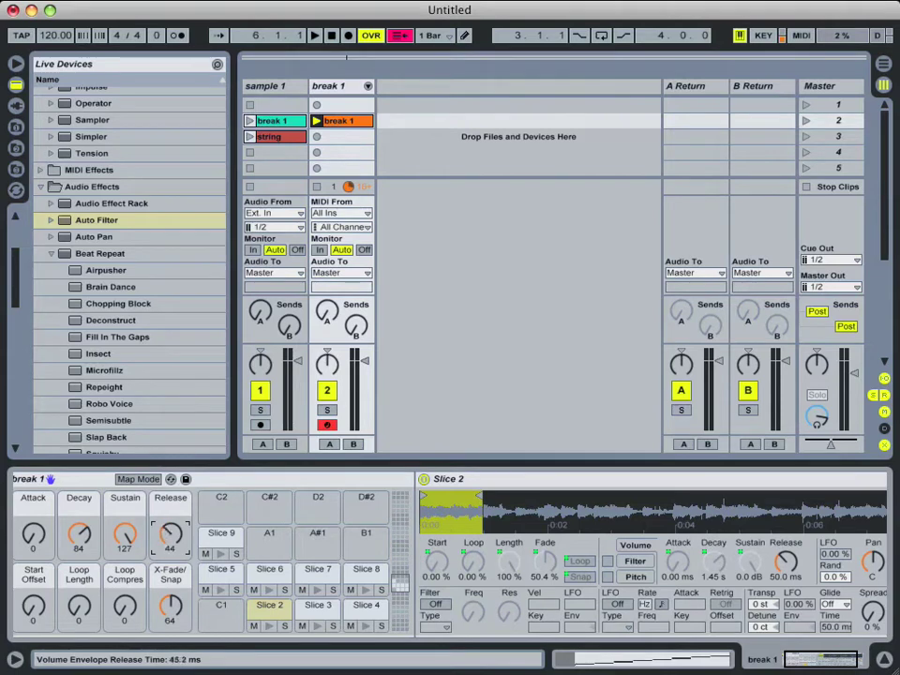
{"action": "right_click", "coordinate": [173, 541]}
{"action": "left_click", "coordinate": [635, 480]}
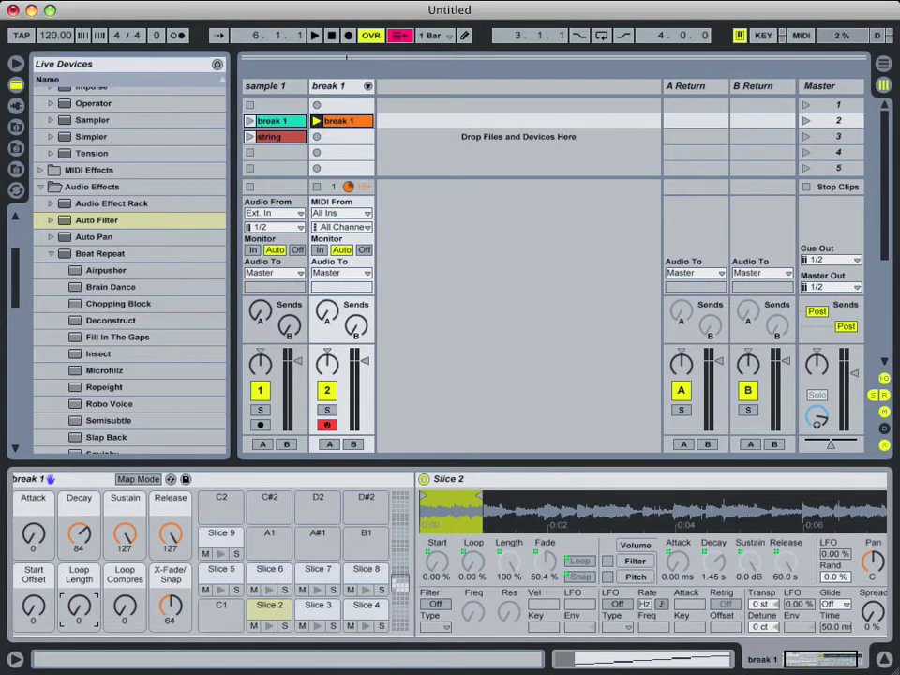
Step: Turn the Loop Length macro up to 42 so Slice 2 loops at 29.8%
{"action": "left_click_drag", "start_coordinate": [78, 606], "coordinate": [78, 581]}
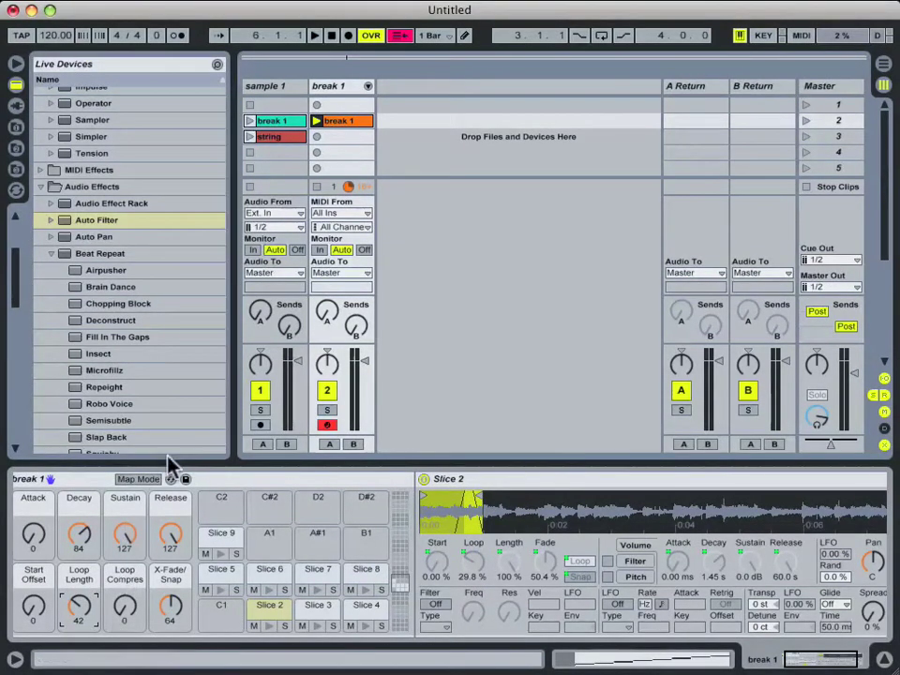
Step: Find the Loop Length mappings and turn the macro to 127 (Slice 2 loop 90.0%), then exit Map Mode
{"action": "left_click", "coordinate": [150, 480]}
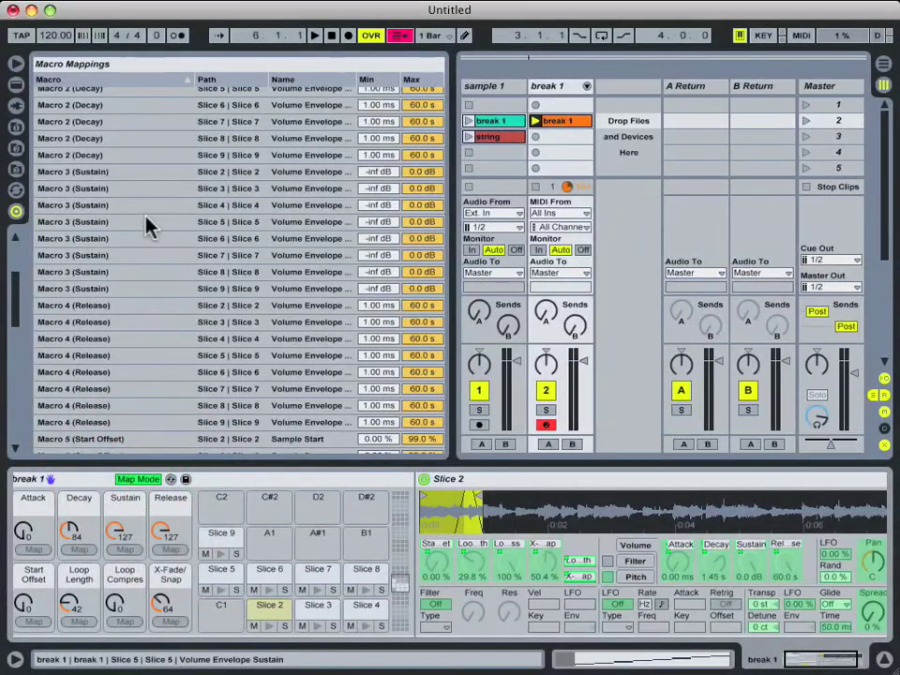
{"action": "scroll", "coordinate": [150, 234], "scroll_direction": "down", "scroll_amount": 6}
{"action": "scroll", "coordinate": [155, 254], "scroll_direction": "down", "scroll_amount": 5}
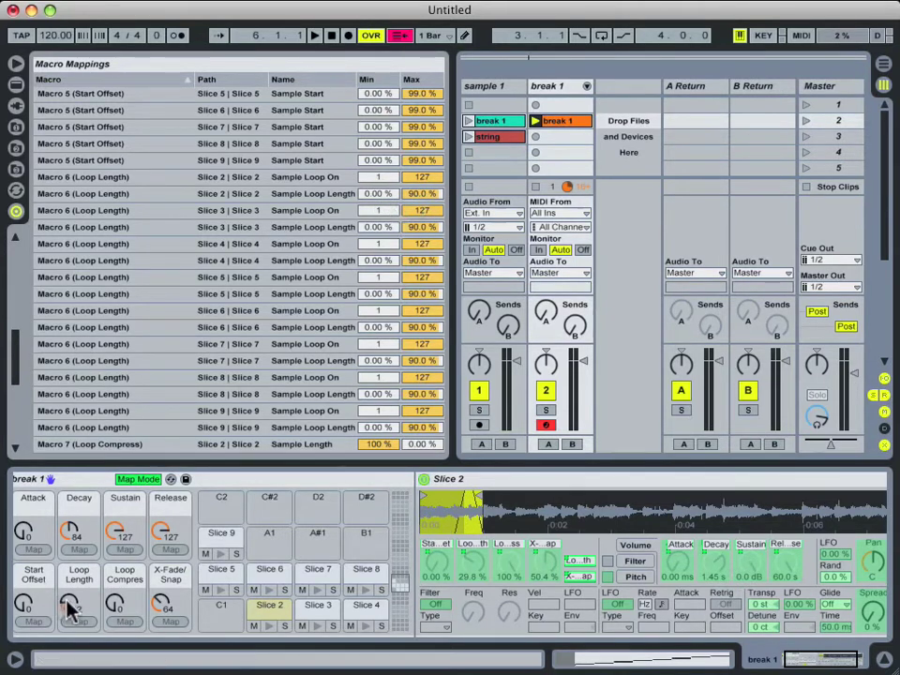
{"action": "left_click_drag", "start_coordinate": [68, 605], "coordinate": [73, 562]}
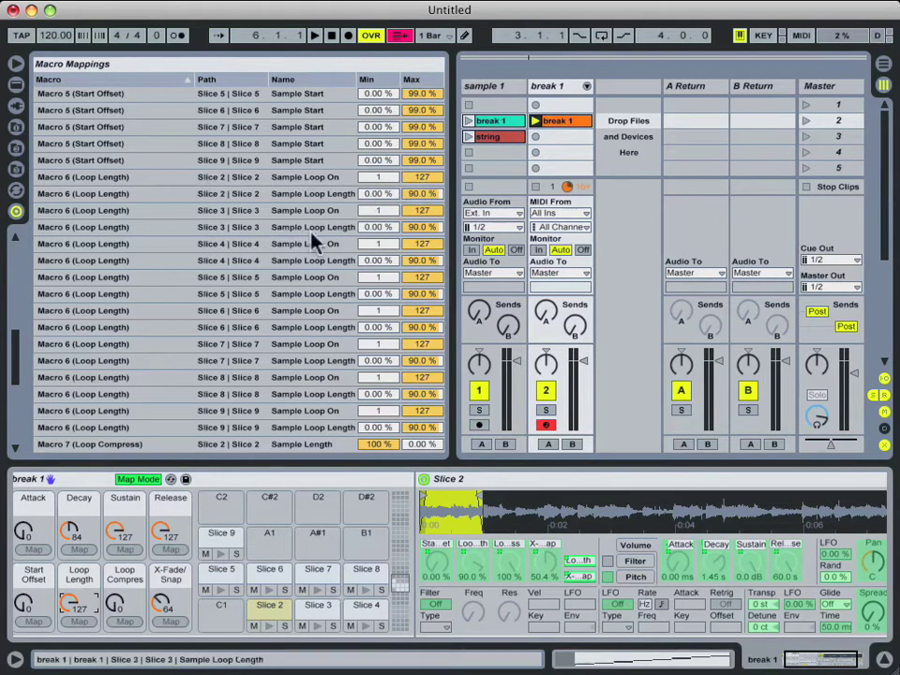
{"action": "left_click", "coordinate": [140, 480]}
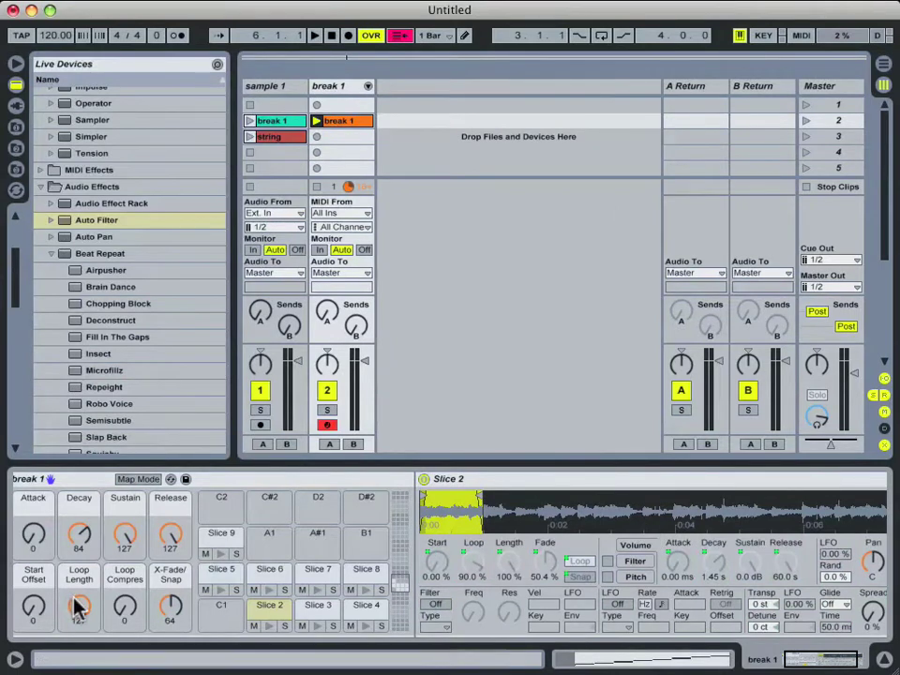
Step: Lower the Loop Length macro, then open and play the break 1 clip's Slice 2–9 notes
{"action": "left_click_drag", "start_coordinate": [74, 604], "coordinate": [74, 656]}
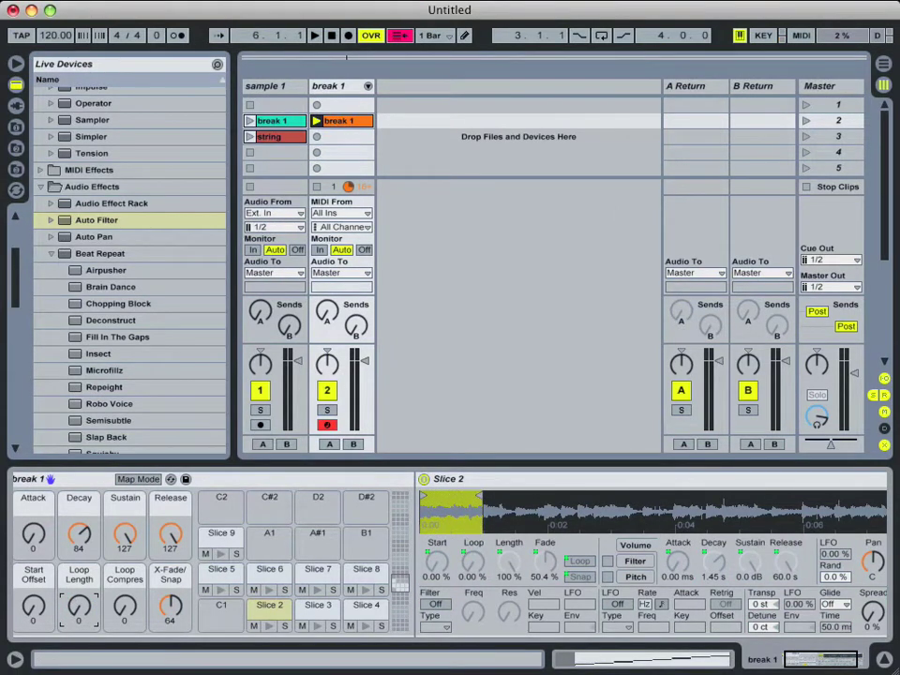
{"action": "scroll", "coordinate": [627, 543], "scroll_direction": "left", "scroll_amount": 2}
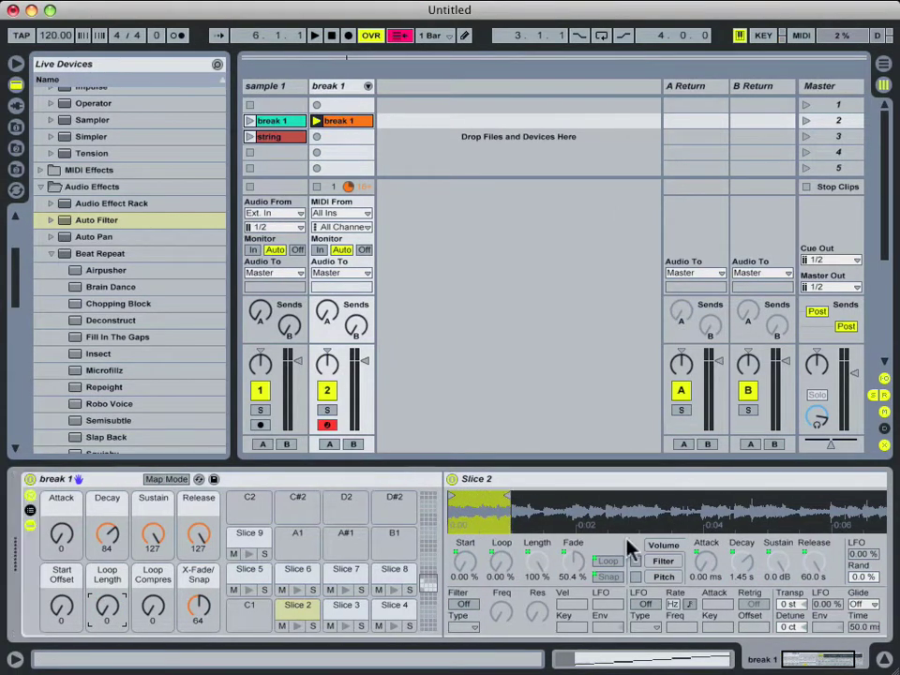
{"action": "double_click", "coordinate": [361, 123]}
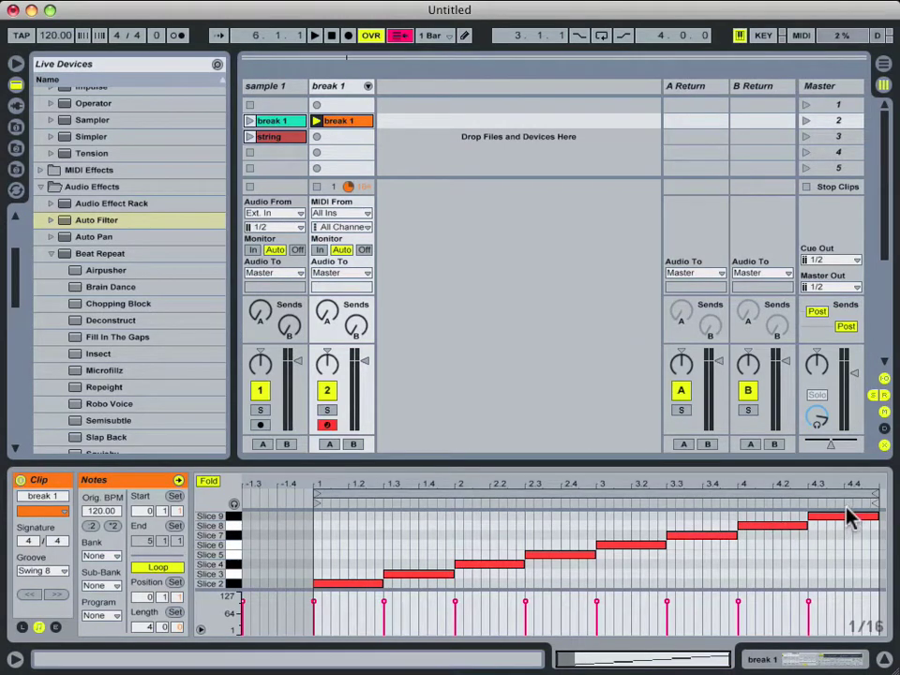
{"action": "left_click", "coordinate": [318, 122]}
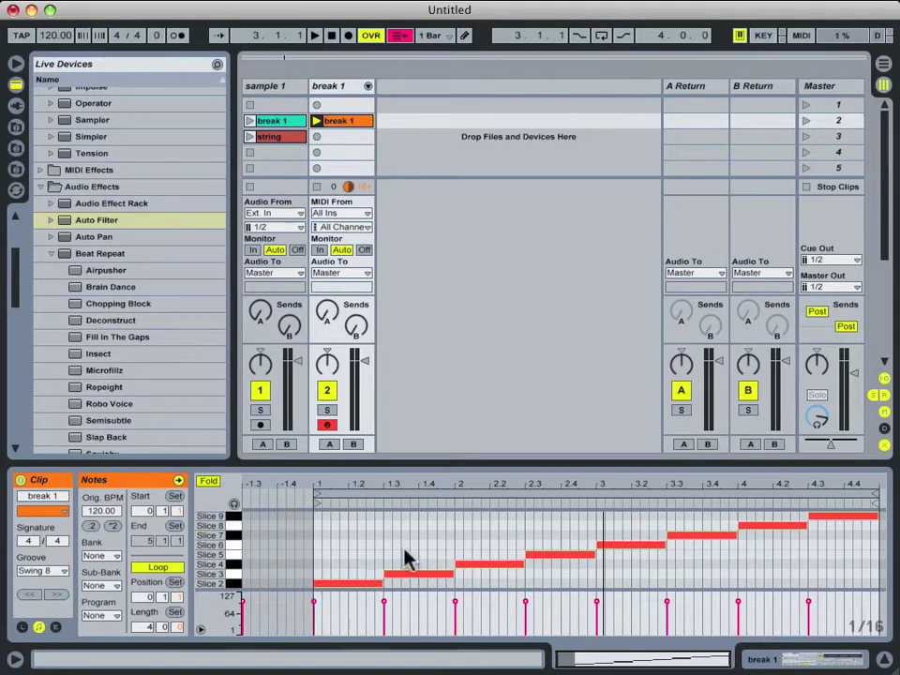
Step: Shorten the first Slice 2 note to one beat, copy it to 1.2, and audition
{"action": "left_click_drag", "start_coordinate": [380, 583], "coordinate": [342, 584]}
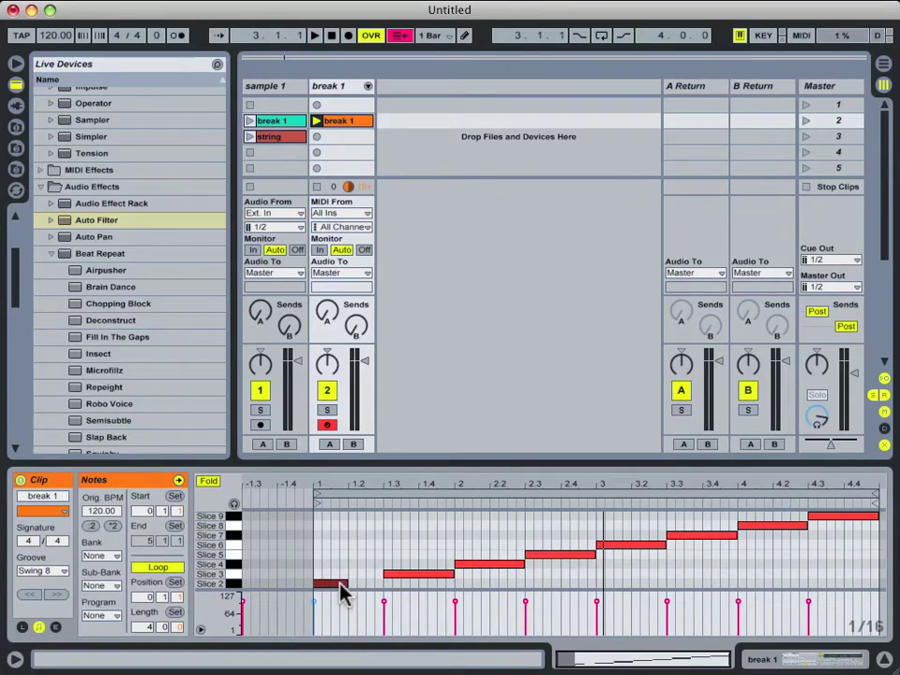
{"action": "left_click", "coordinate": [340, 581]}
{"action": "scroll", "coordinate": [340, 586], "scroll_direction": "down", "scroll_amount": 1}
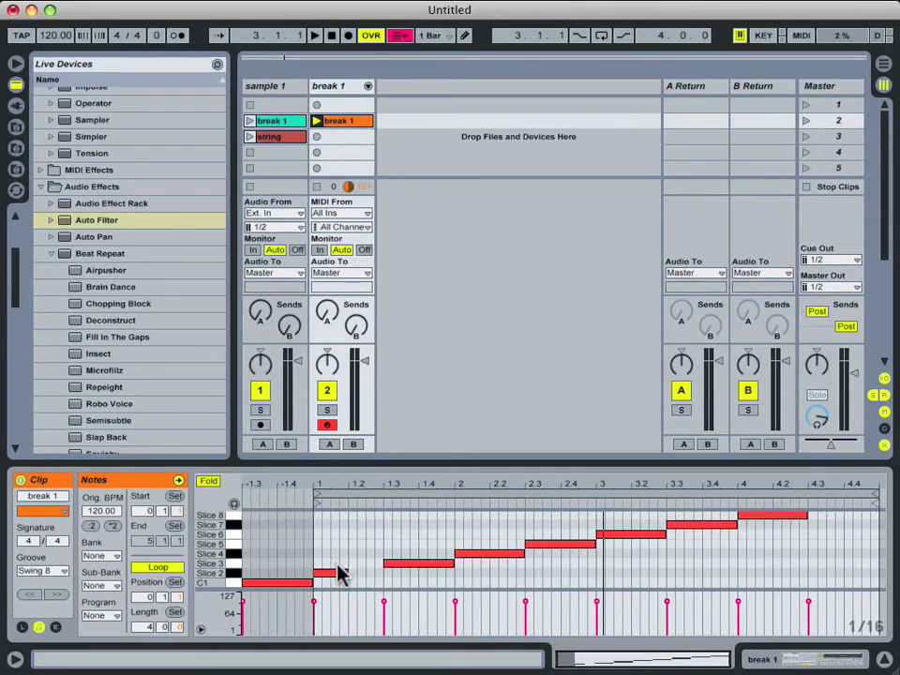
{"action": "left_click_drag", "start_coordinate": [339, 573], "coordinate": [347, 584]}
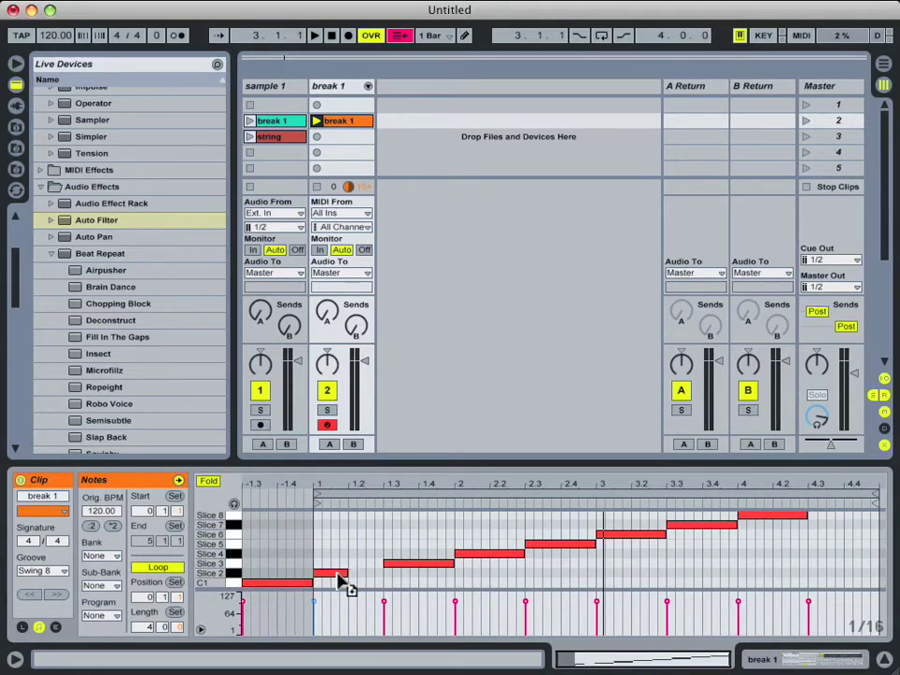
{"action": "left_click", "coordinate": [338, 574]}
{"action": "mouse_move", "coordinate": [339, 575]}
{"action": "left_mouse_down"}
{"action": "mouse_move", "coordinate": [376, 579]}
{"action": "mouse_move", "coordinate": [402, 566]}
{"action": "mouse_move", "coordinate": [337, 578]}
{"action": "mouse_move", "coordinate": [346, 562]}
{"action": "left_mouse_up"}
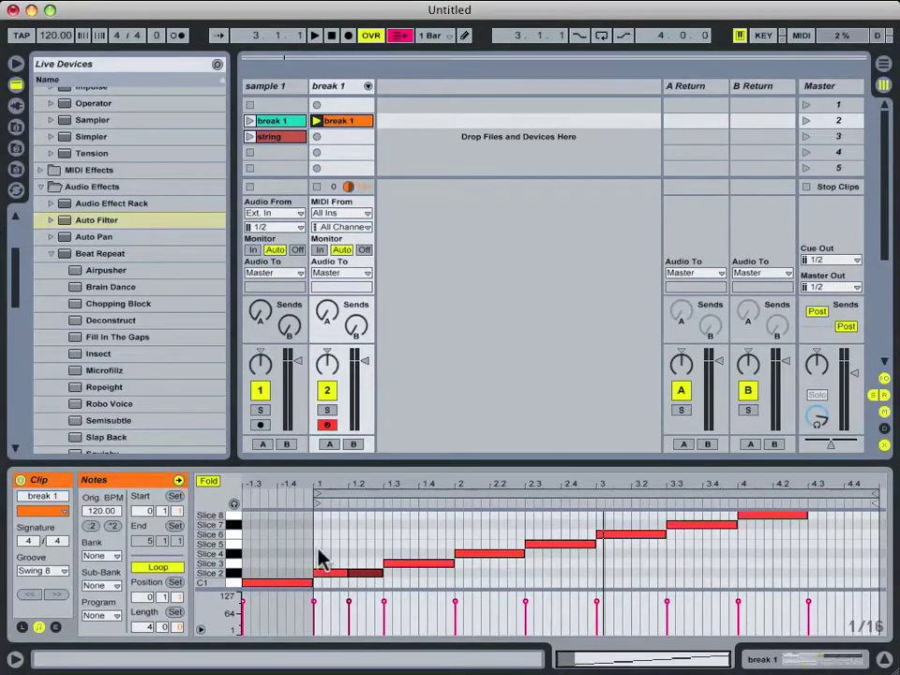
{"action": "left_click", "coordinate": [345, 551]}
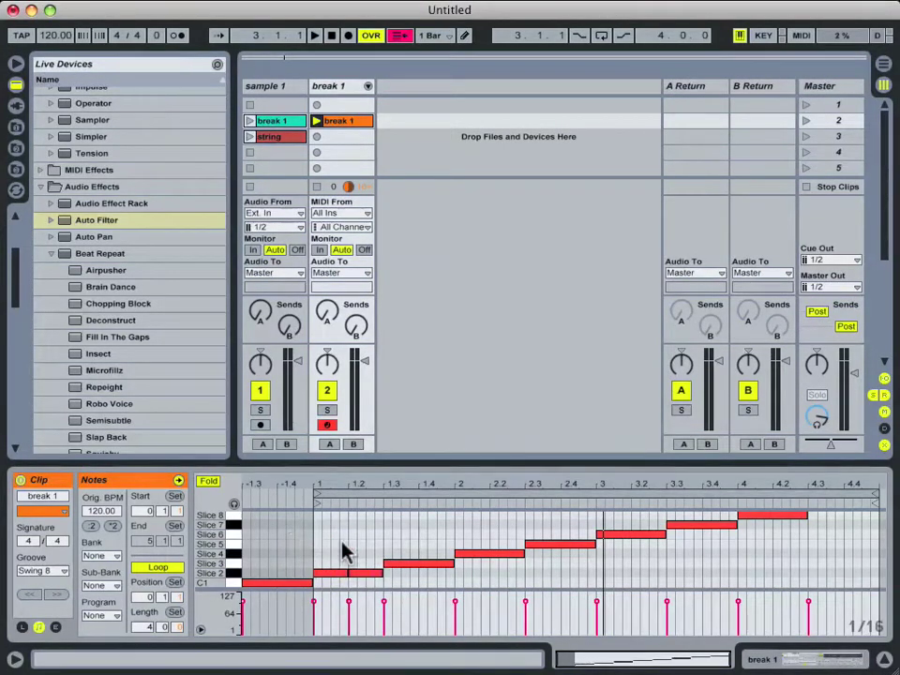
{"action": "key", "text": "space"}
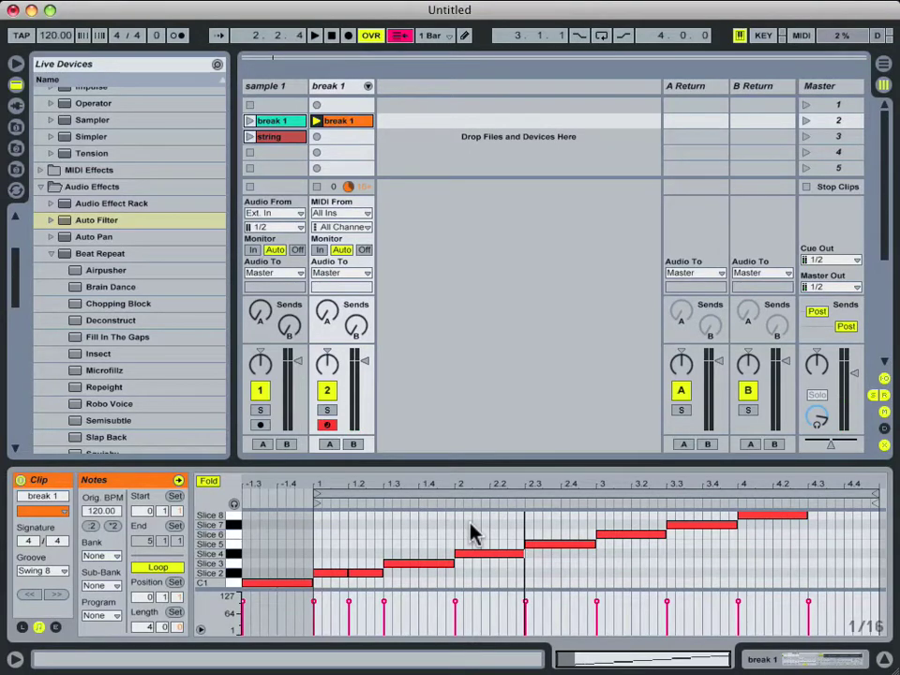
Step: Select the second Slice 2 note and the Slice 3 note, then show the break 1 Drum Rack
{"action": "left_click", "coordinate": [370, 572]}
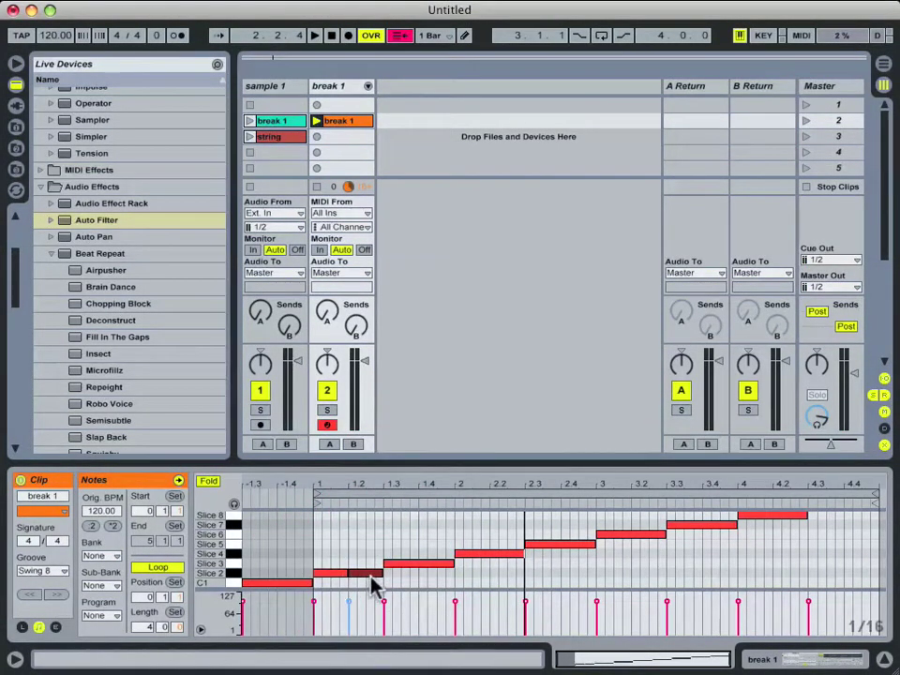
{"action": "left_click", "coordinate": [405, 565]}
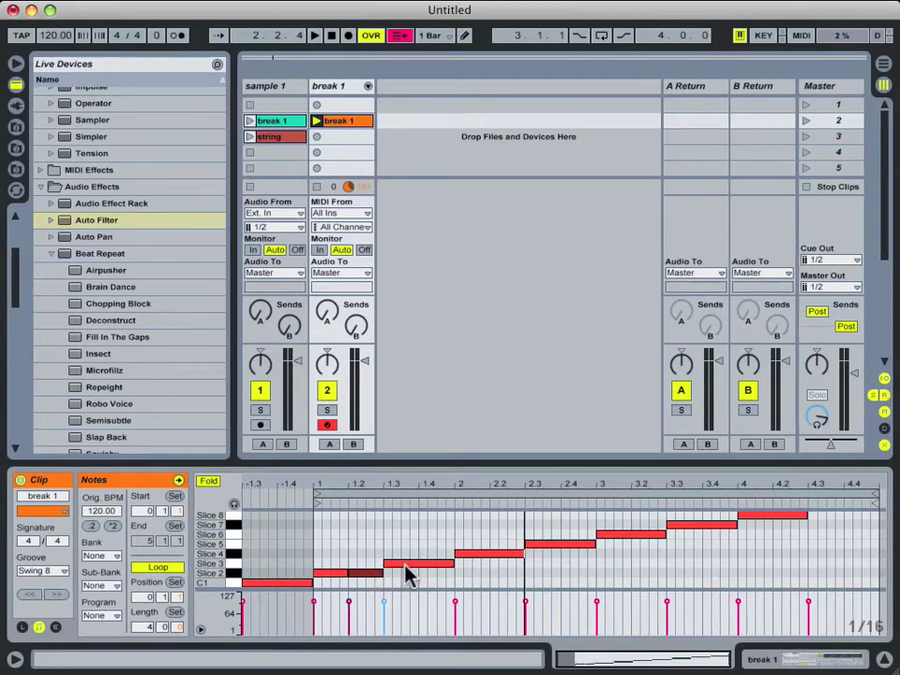
{"action": "left_click", "coordinate": [406, 566]}
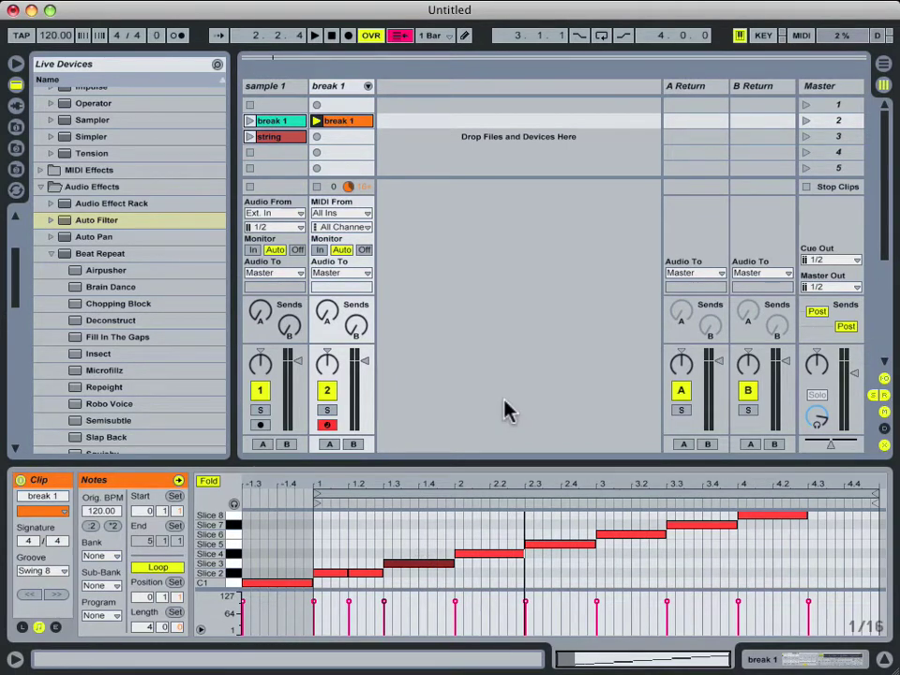
{"action": "left_click", "coordinate": [338, 85]}
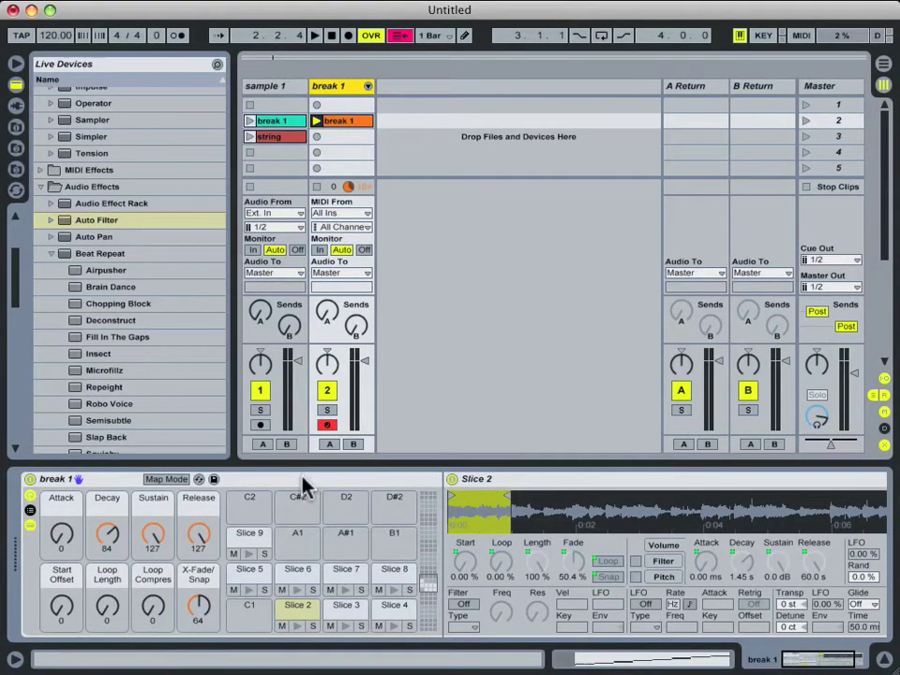
Step: Reveal the Drum Rack chain list and choke settings, putting Slices 2 and 3 in choke group 16
{"action": "left_click", "coordinate": [31, 511]}
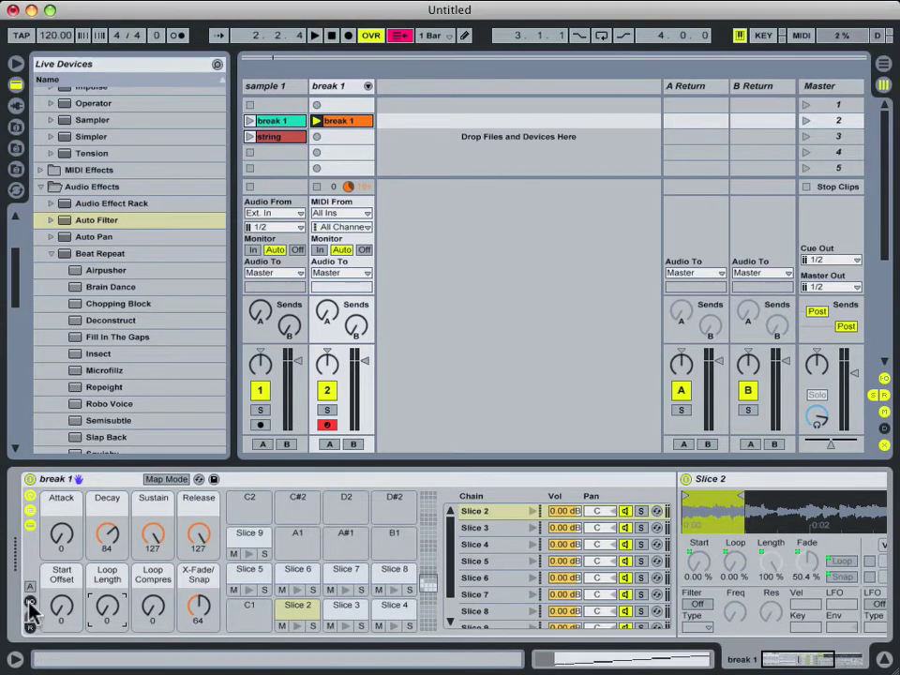
{"action": "left_click", "coordinate": [30, 604]}
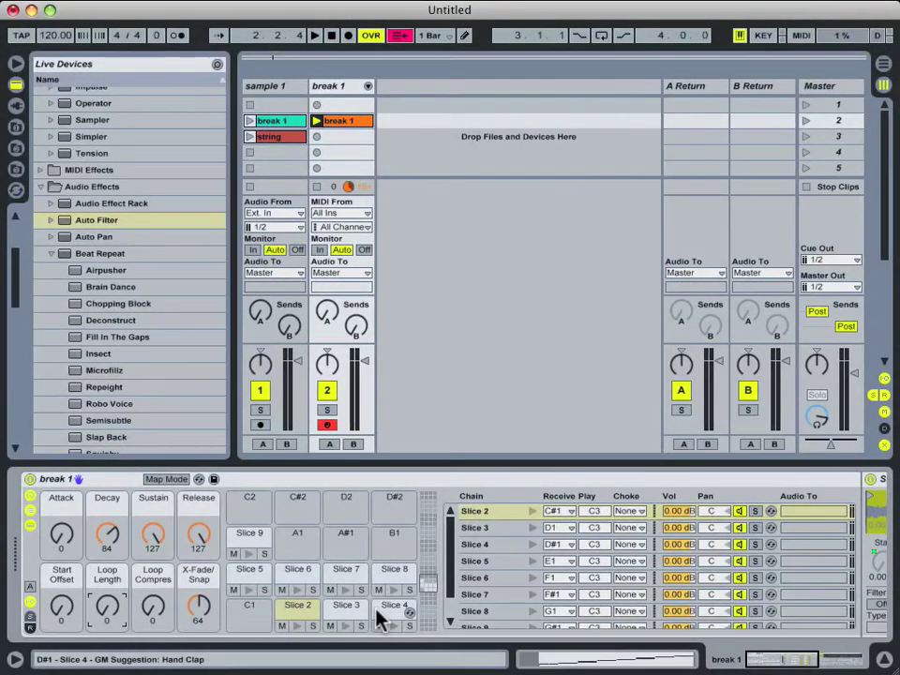
{"action": "left_click", "coordinate": [624, 514]}
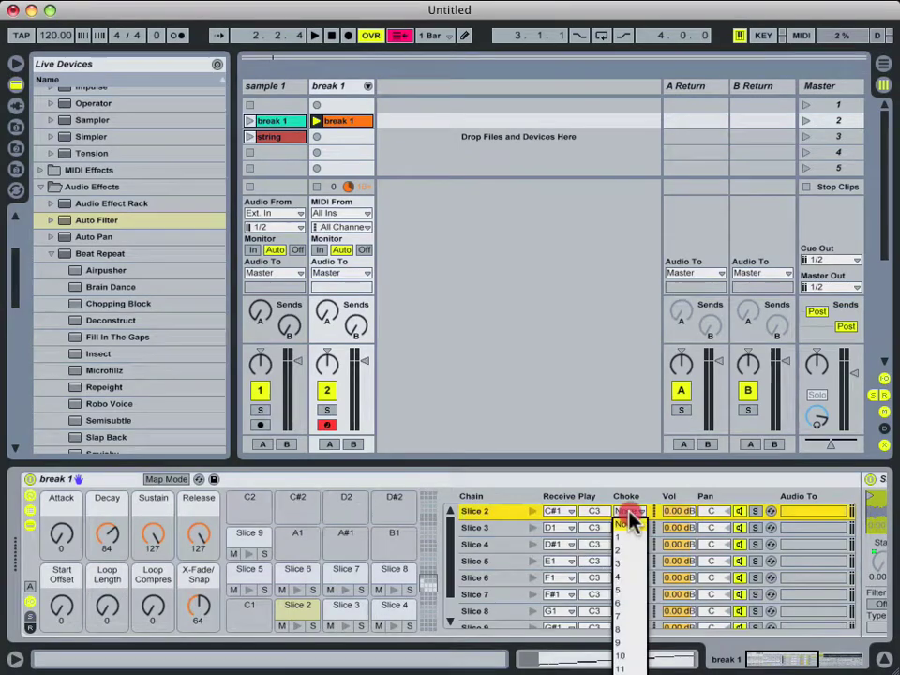
{"action": "left_click", "coordinate": [627, 526]}
{"action": "left_click", "coordinate": [629, 530]}
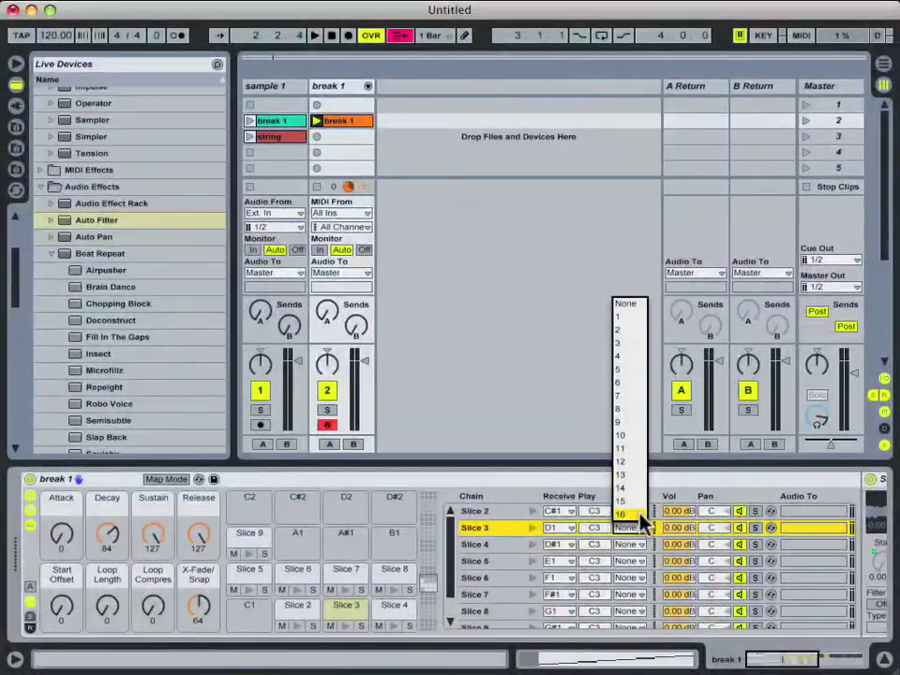
{"action": "left_click", "coordinate": [629, 516]}
{"action": "left_click", "coordinate": [637, 513]}
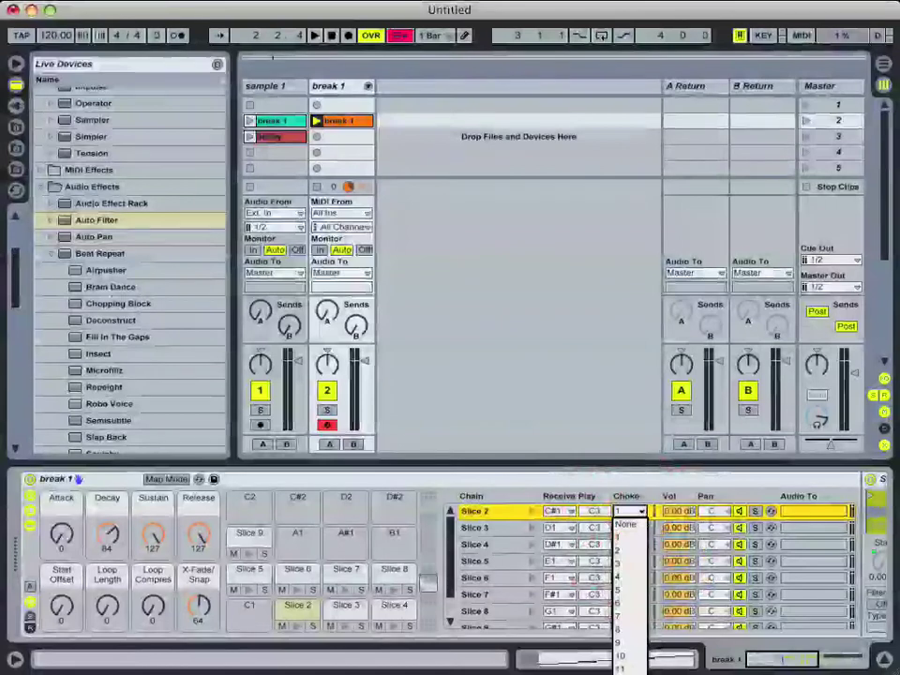
{"action": "left_click", "coordinate": [626, 536]}
Step: Assign Slices 4 through 9 to choke group 16 and return to the break 1 clip's notes
{"action": "left_click", "coordinate": [630, 543]}
{"action": "left_click", "coordinate": [627, 531]}
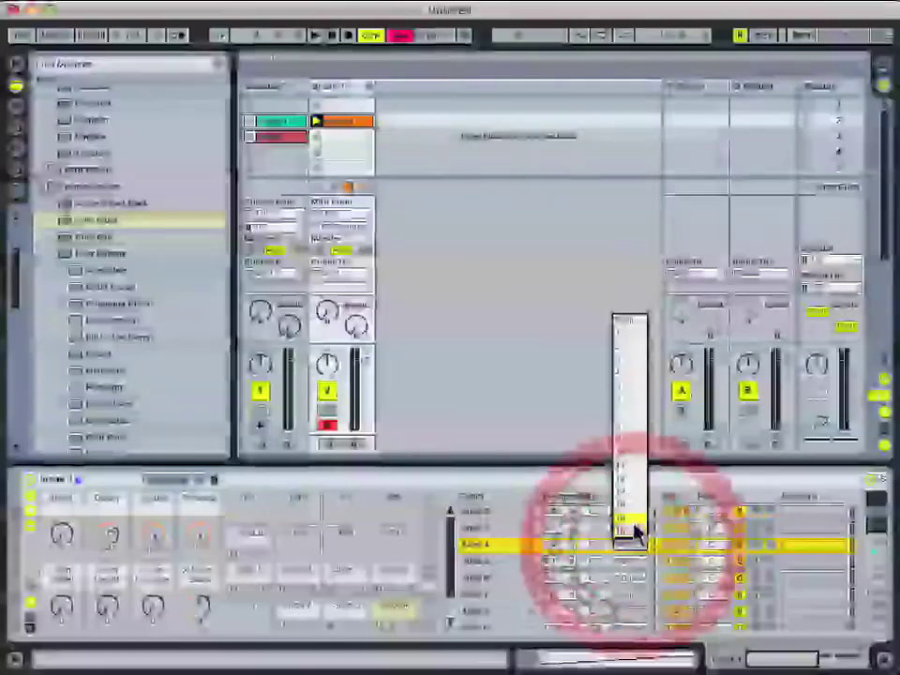
{"action": "left_click", "coordinate": [629, 560]}
{"action": "left_click", "coordinate": [629, 554]}
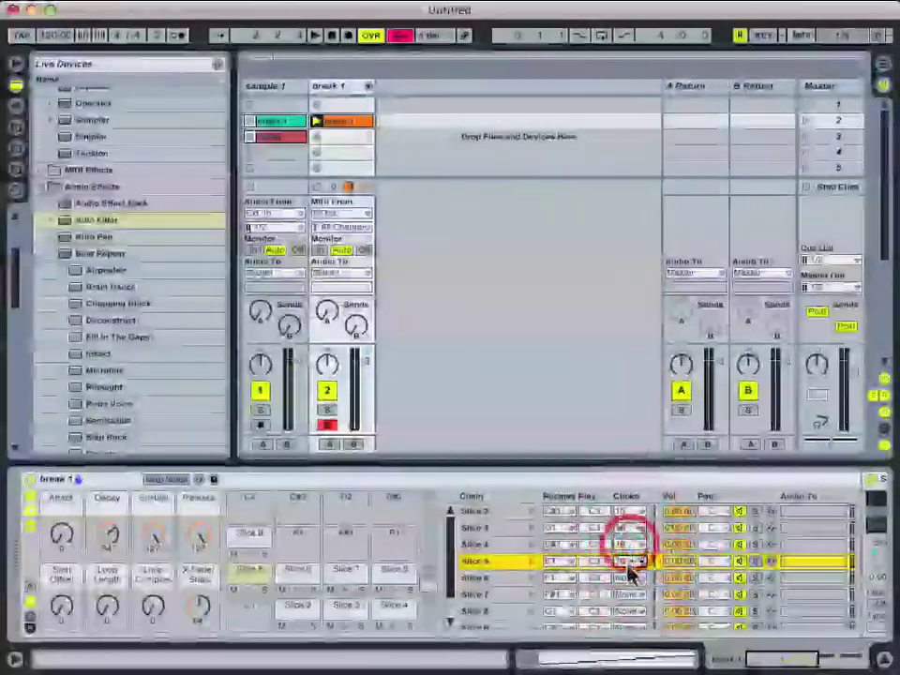
{"action": "left_click", "coordinate": [629, 579]}
{"action": "left_click", "coordinate": [629, 574]}
{"action": "left_click", "coordinate": [630, 596]}
{"action": "left_click", "coordinate": [629, 592]}
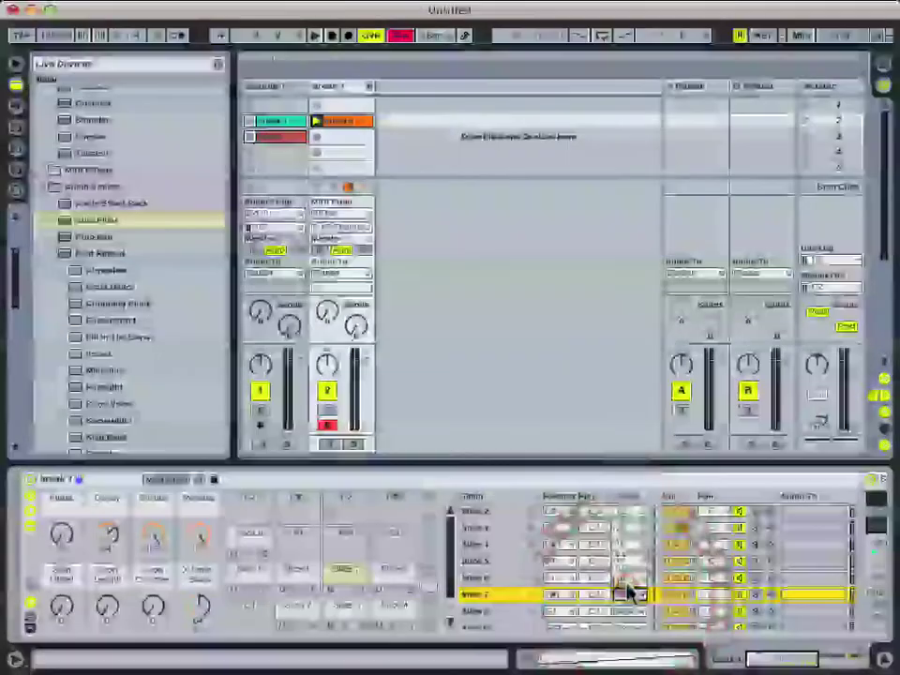
{"action": "left_click", "coordinate": [629, 611]}
{"action": "left_click", "coordinate": [630, 603]}
{"action": "scroll", "coordinate": [630, 608], "scroll_direction": "down", "scroll_amount": 2}
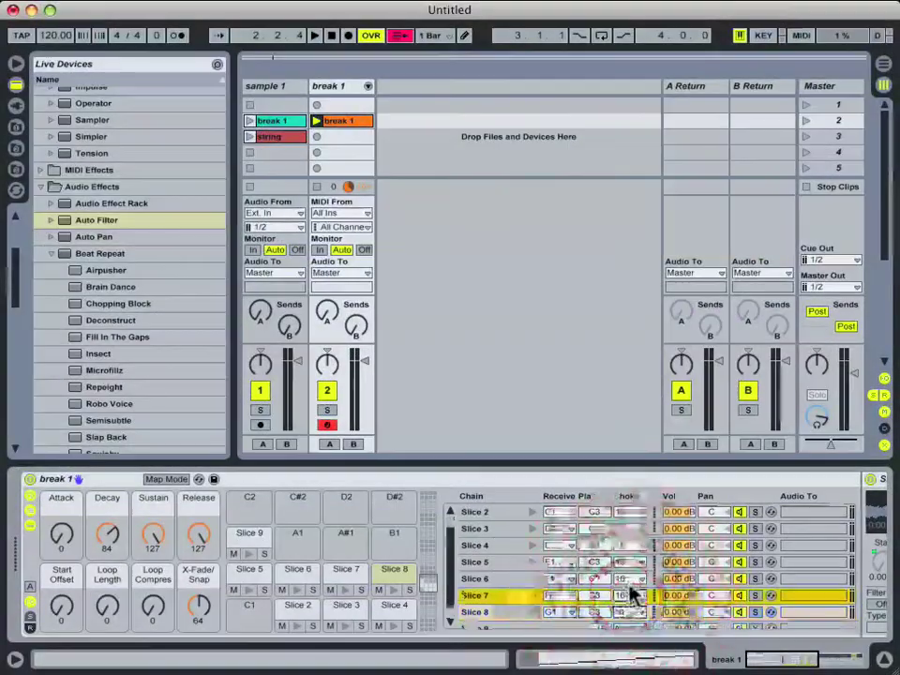
{"action": "left_click", "coordinate": [629, 600]}
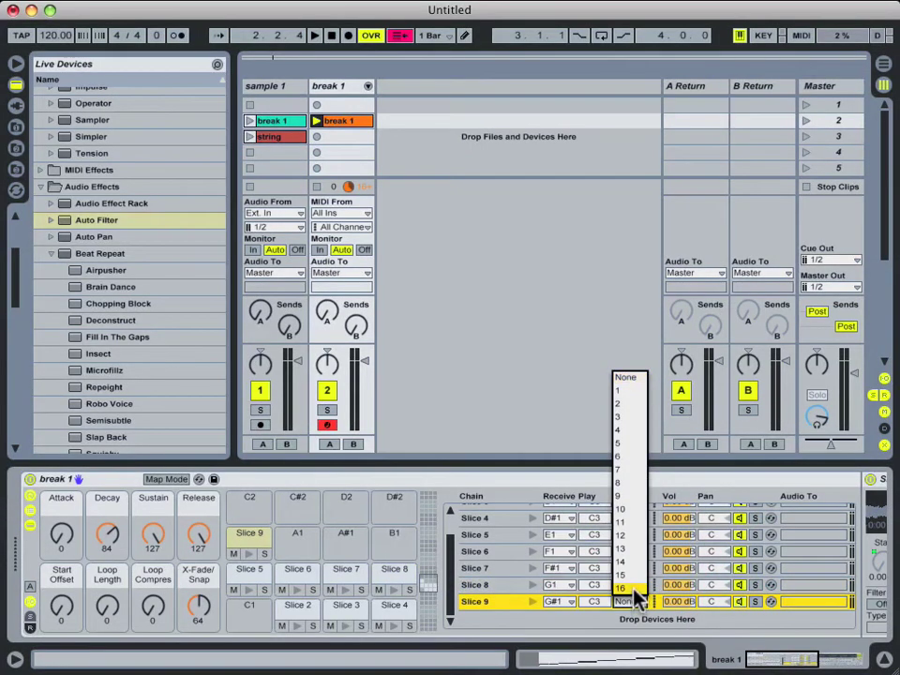
{"action": "left_click", "coordinate": [633, 589]}
{"action": "scroll", "coordinate": [635, 575], "scroll_direction": "up", "scroll_amount": 2}
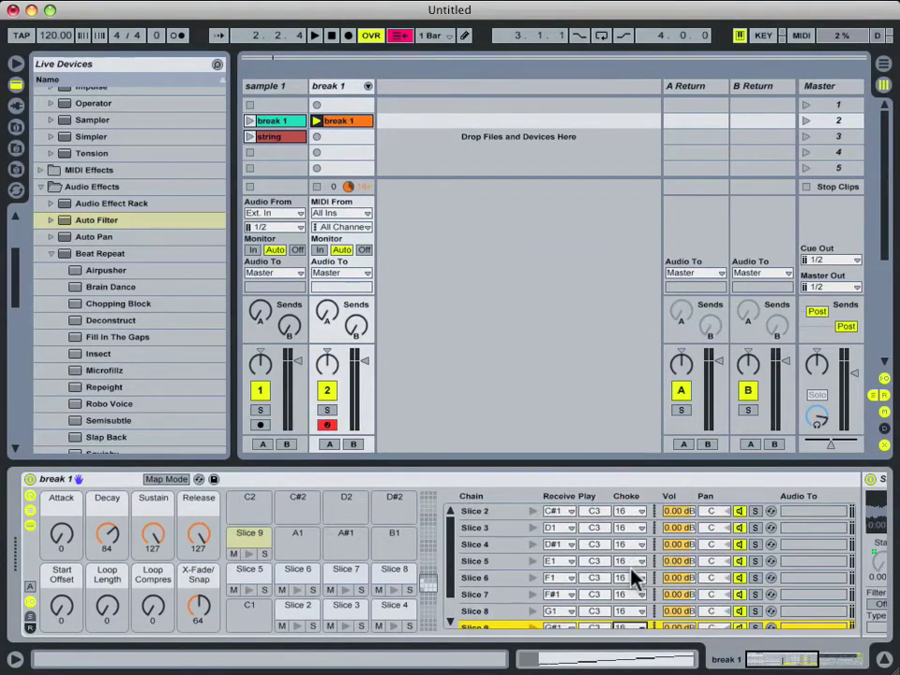
{"action": "left_click", "coordinate": [361, 120]}
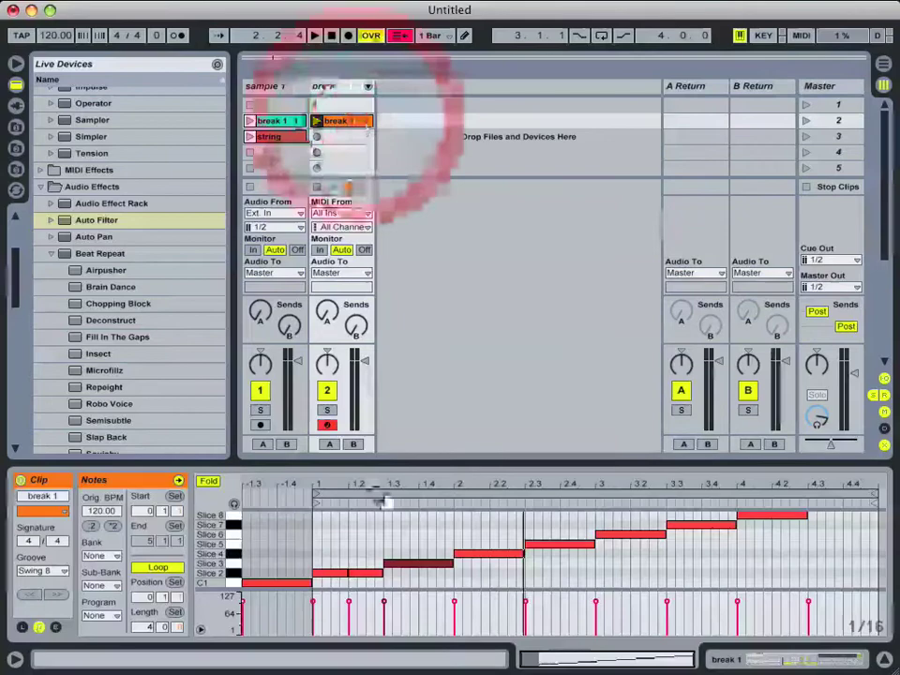
Step: Select the Slice 2 note at 1.2 and the Slice 3 note, then audition the pattern
{"action": "left_click", "coordinate": [372, 574]}
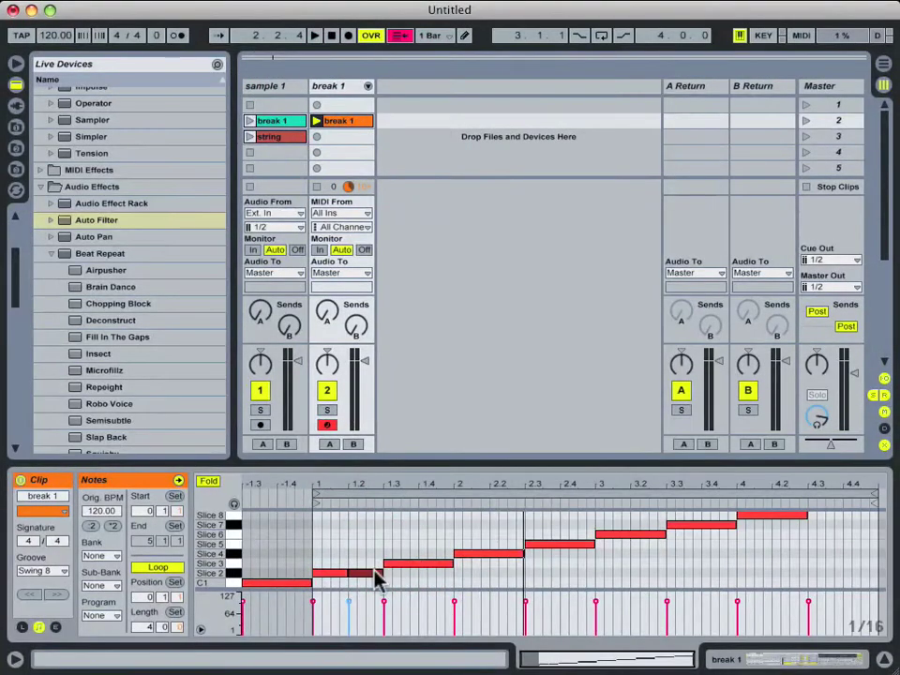
{"action": "left_click", "coordinate": [422, 567]}
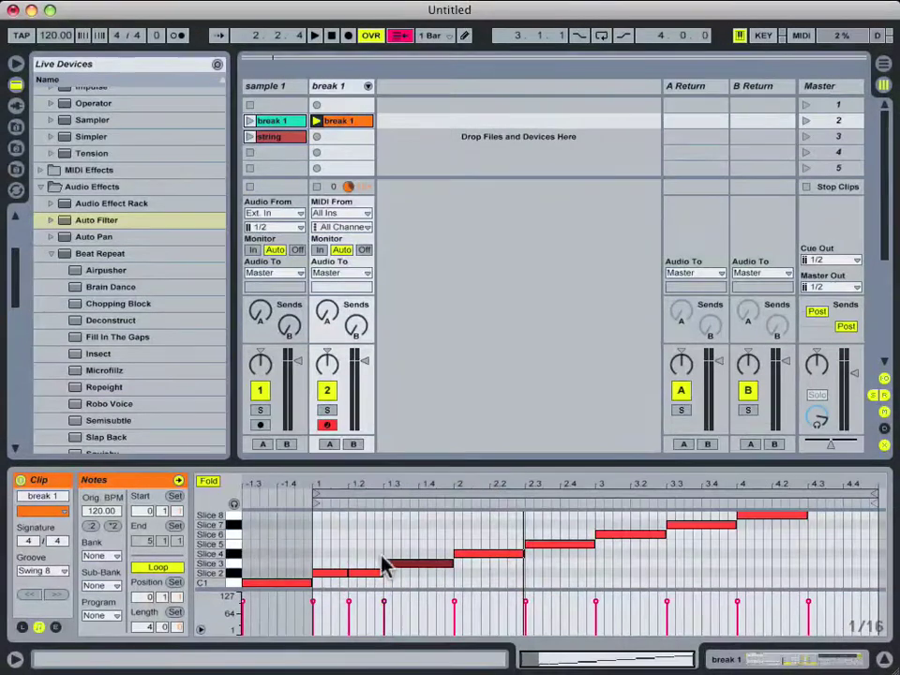
{"action": "left_click", "coordinate": [368, 573]}
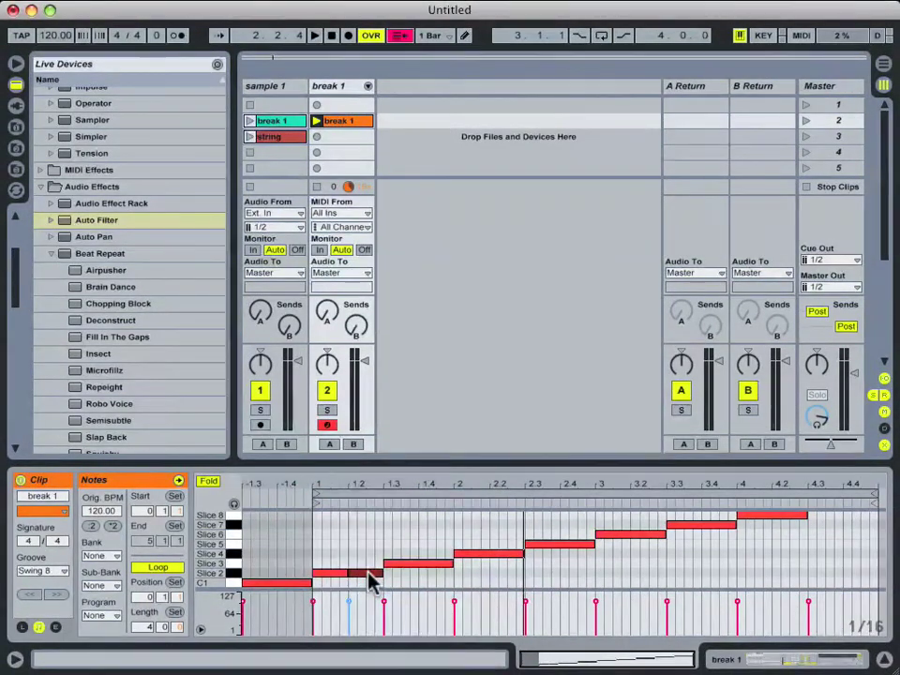
{"action": "key", "text": "space"}
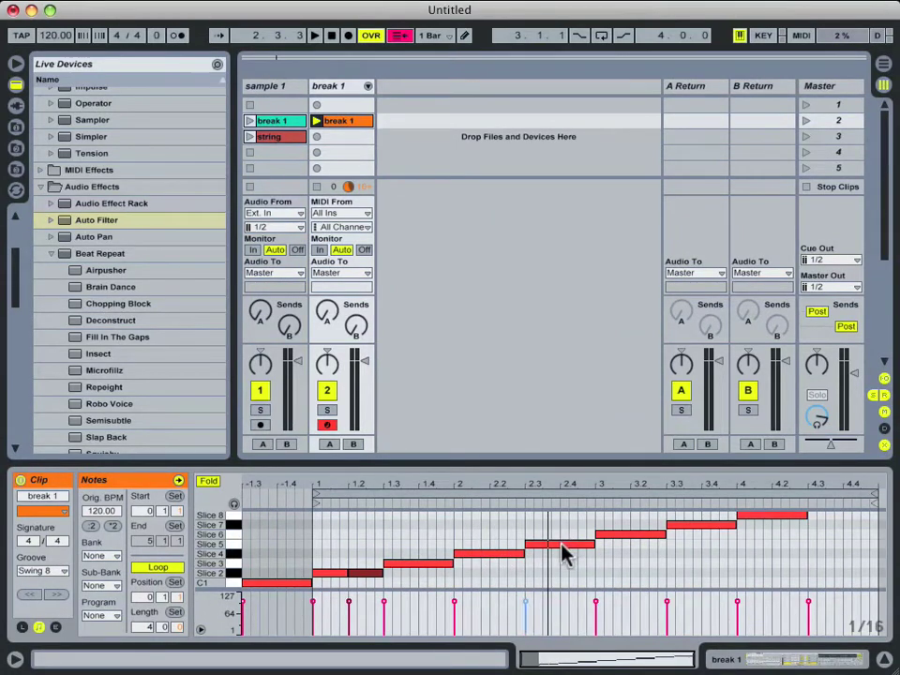
Step: Move the note at 2.3 to another slice and copy the Slice 7 note at 3.3 right after it
{"action": "mouse_move", "coordinate": [563, 548]}
{"action": "left_mouse_down"}
{"action": "mouse_move", "coordinate": [493, 558]}
{"action": "mouse_move", "coordinate": [568, 560]}
{"action": "left_mouse_up"}
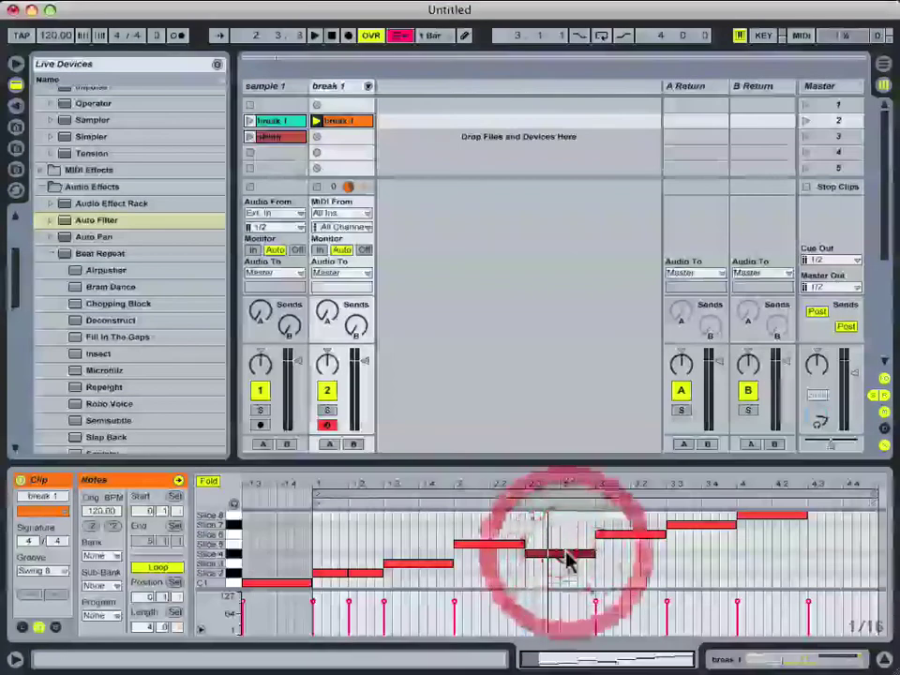
{"action": "left_click", "coordinate": [728, 526]}
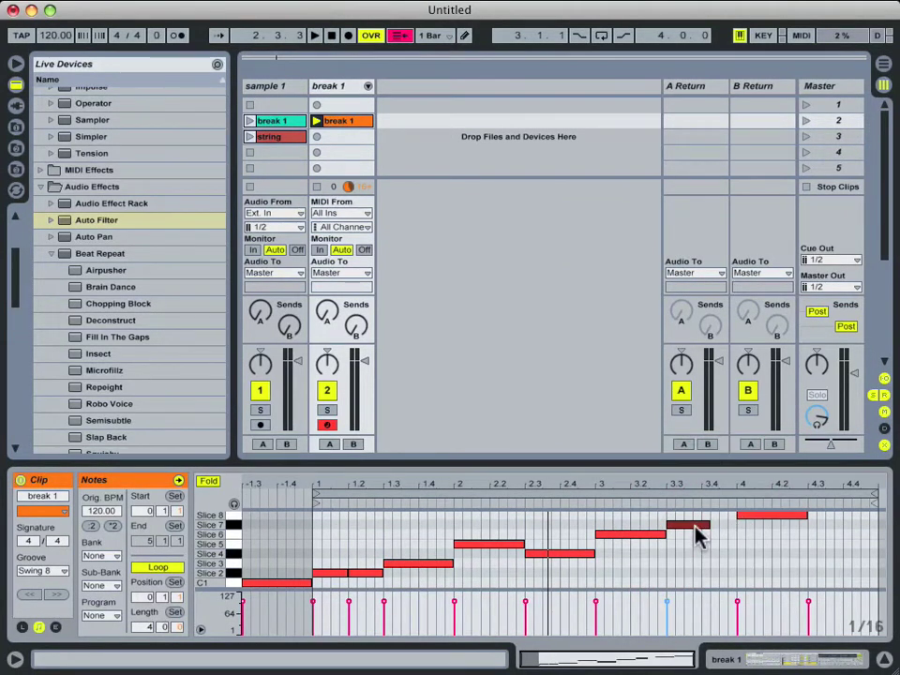
{"action": "left_click_drag", "start_coordinate": [698, 536], "coordinate": [736, 529]}
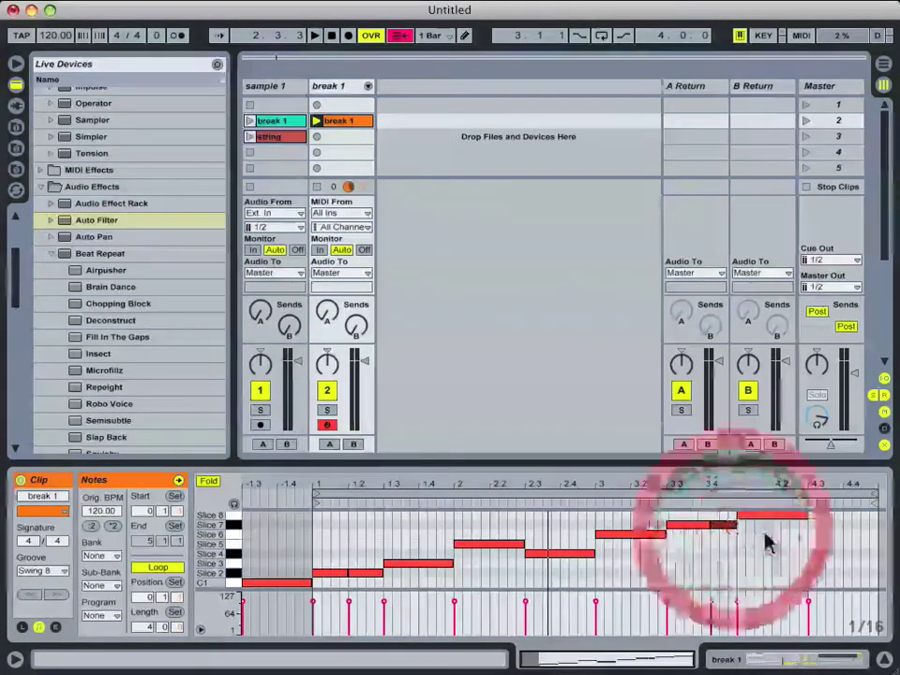
{"action": "left_click", "coordinate": [764, 538]}
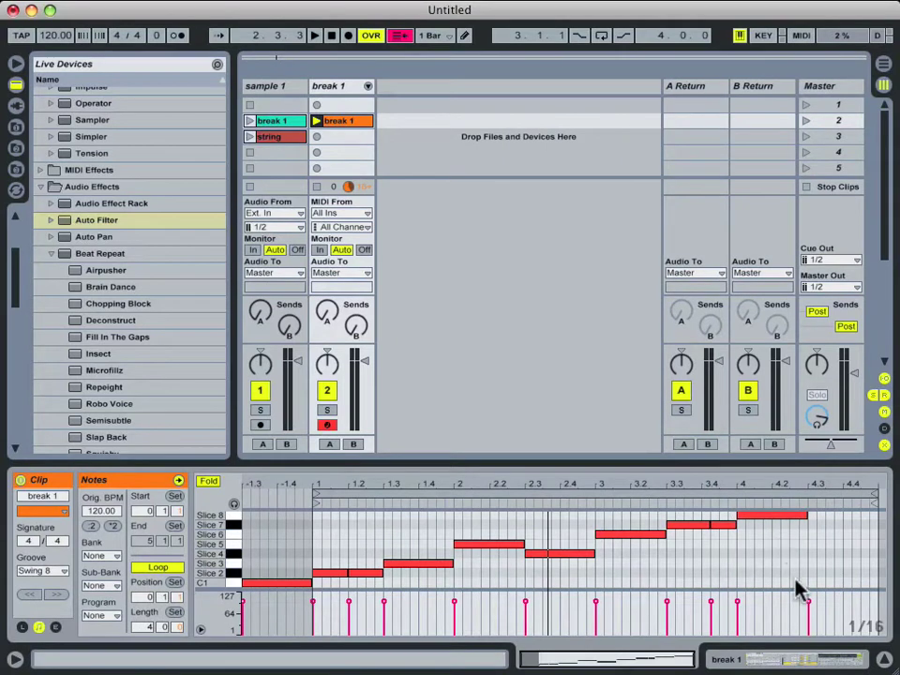
{"action": "key", "text": "space"}
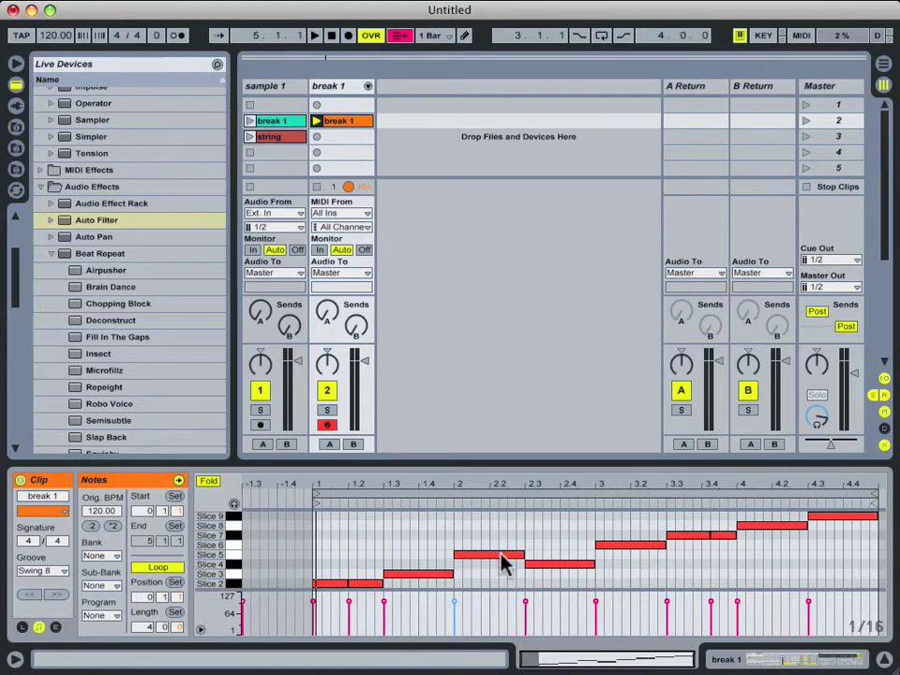
Step: Deselect the Slice 5 note at bar 2 and select the sample 1 track
{"action": "left_click", "coordinate": [379, 551]}
{"action": "left_click", "coordinate": [380, 548]}
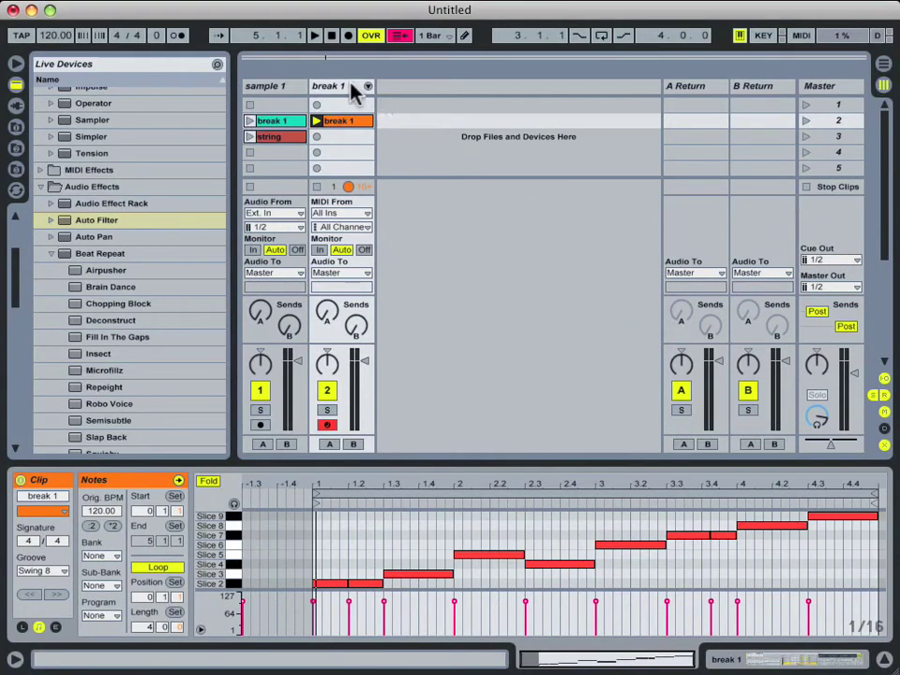
{"action": "left_click", "coordinate": [281, 86]}
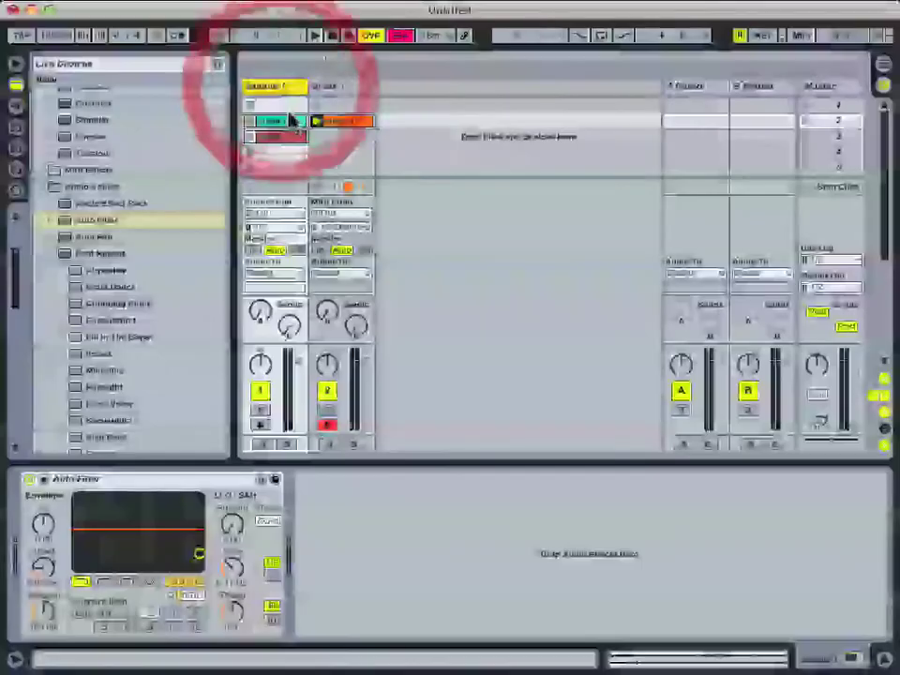
Step: Show the original break 1 audio clip's waveform and dismiss its context menu
{"action": "left_click", "coordinate": [291, 125]}
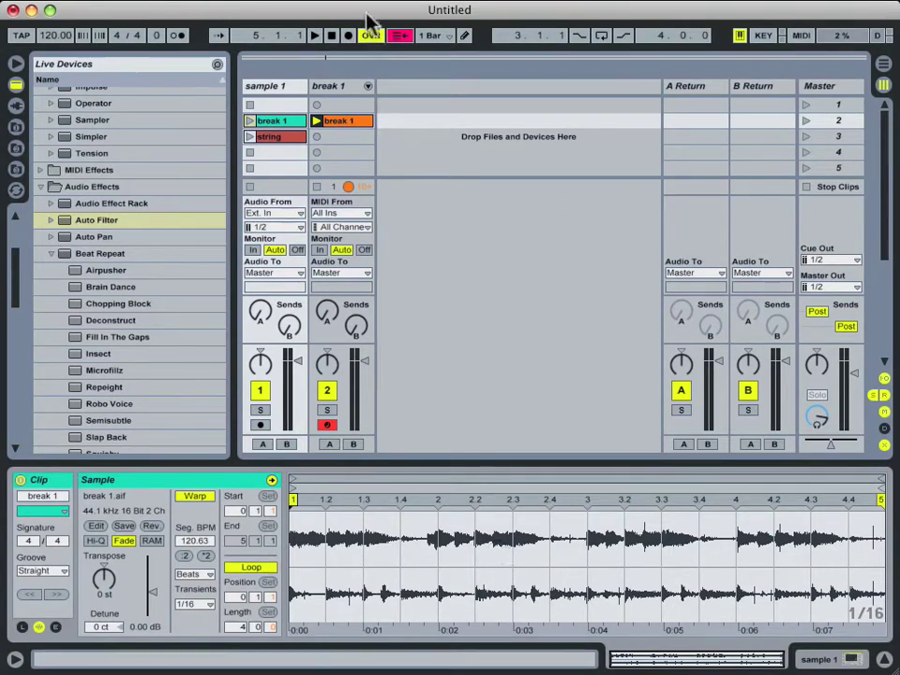
{"action": "right_click", "coordinate": [289, 123]}
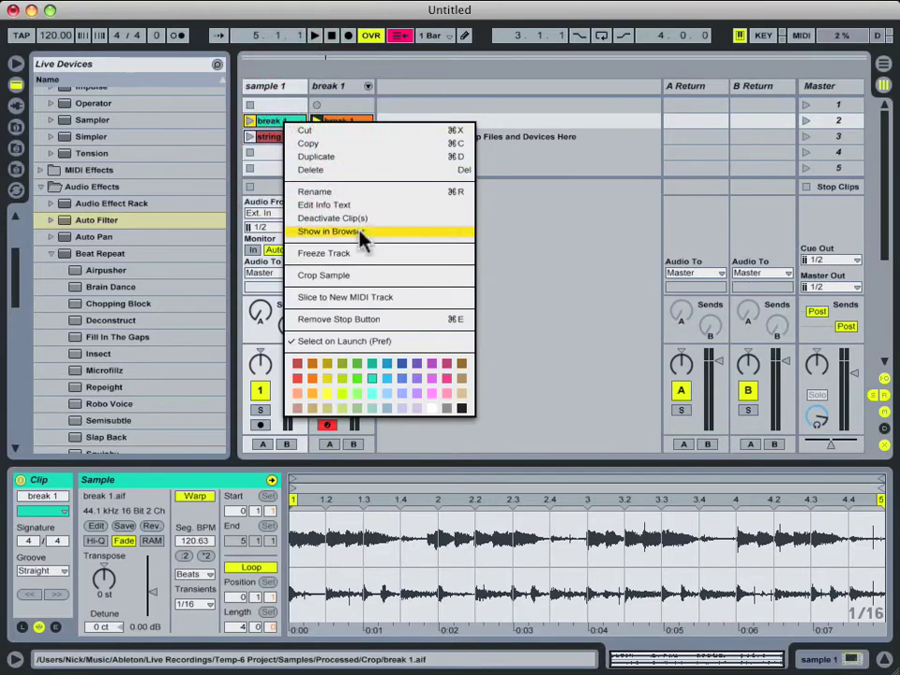
{"action": "left_click", "coordinate": [371, 298]}
{"action": "left_click", "coordinate": [554, 278]}
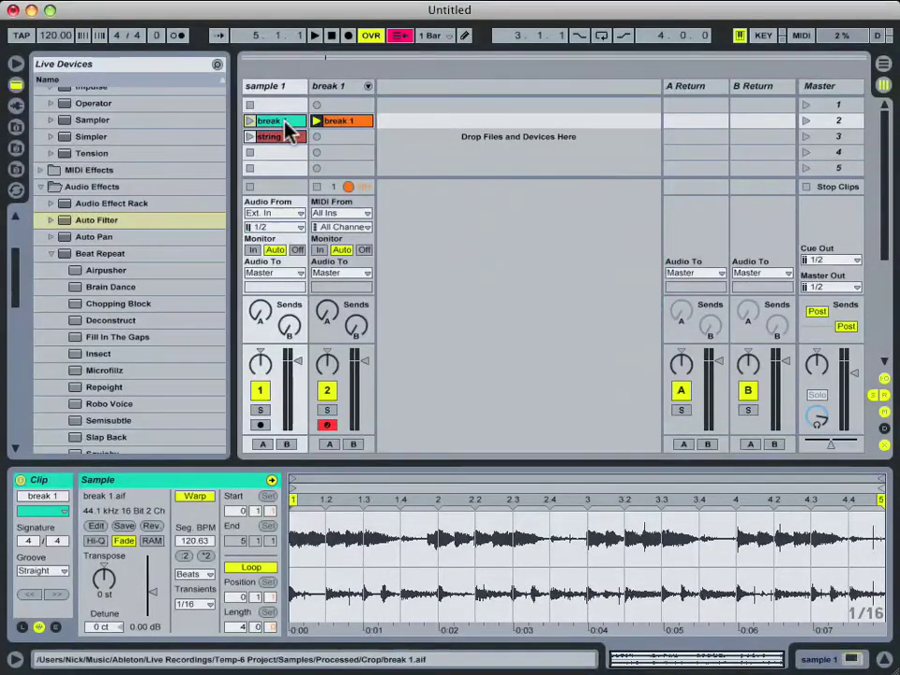
Step: Start Slice to New MIDI Track, keep 1/2 Note and Built-in 0-Vel, then cancel
{"action": "right_click", "coordinate": [290, 129]}
{"action": "left_click", "coordinate": [371, 298]}
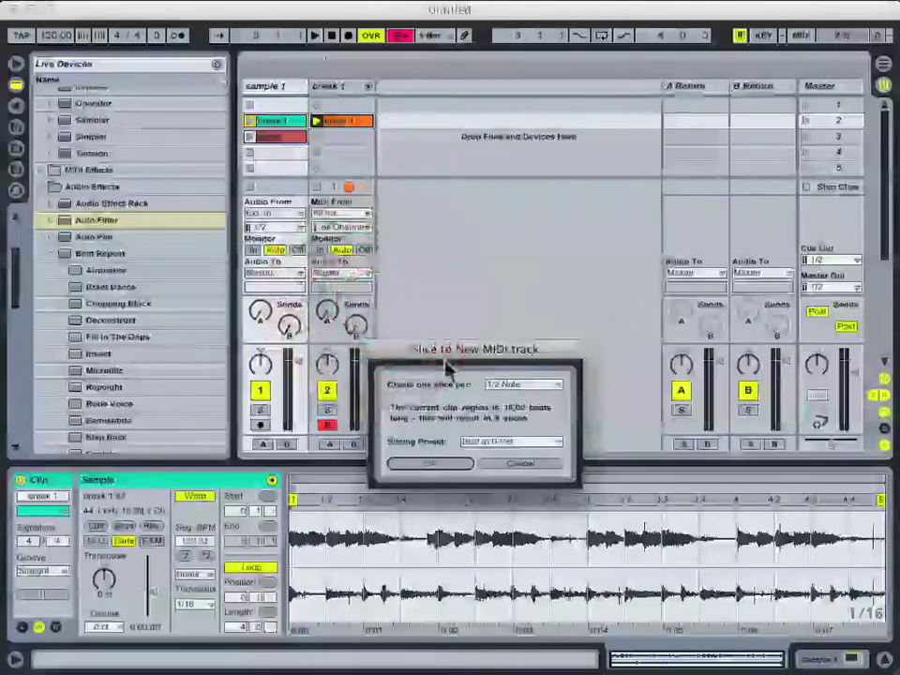
{"action": "left_click_drag", "start_coordinate": [448, 367], "coordinate": [508, 178]}
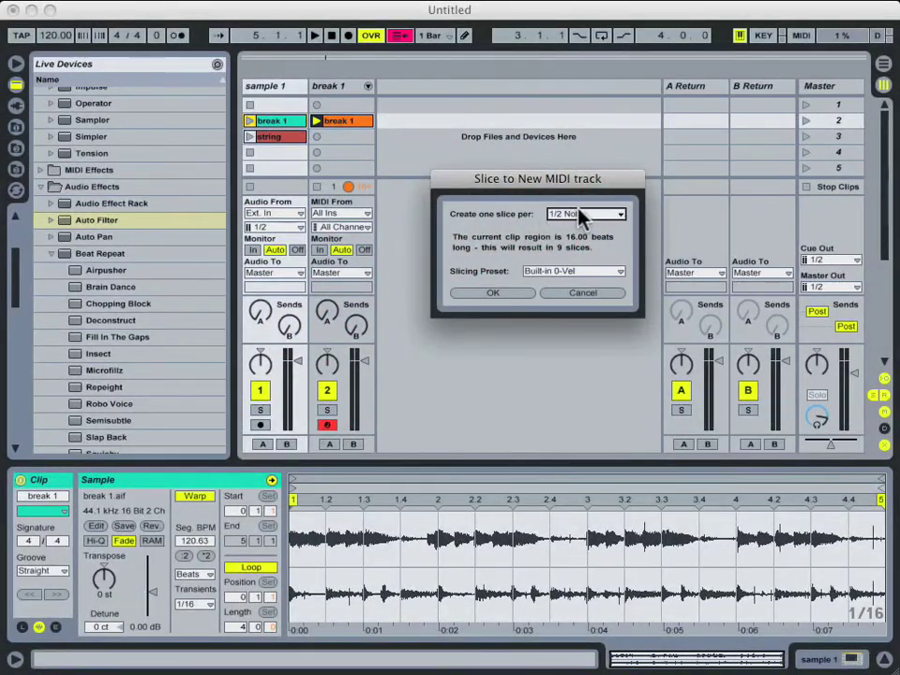
{"action": "left_click", "coordinate": [584, 214]}
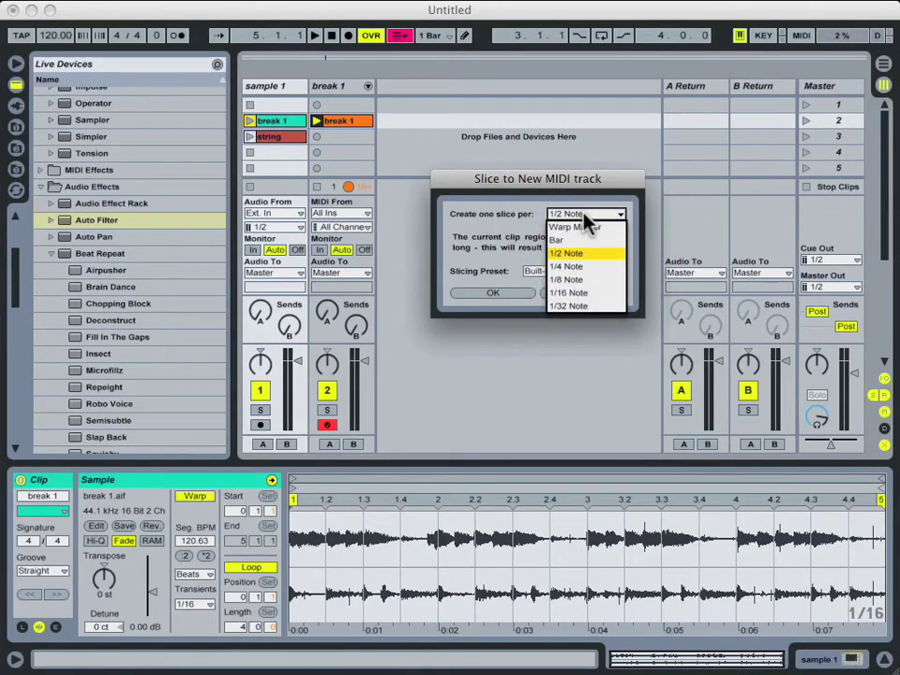
{"action": "left_click", "coordinate": [587, 215]}
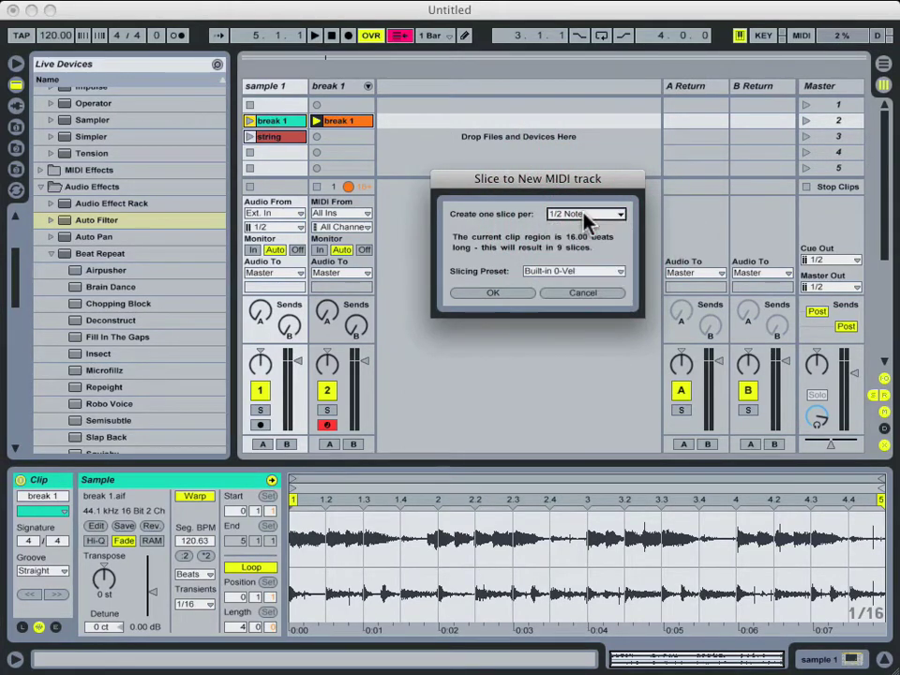
{"action": "left_click", "coordinate": [567, 271]}
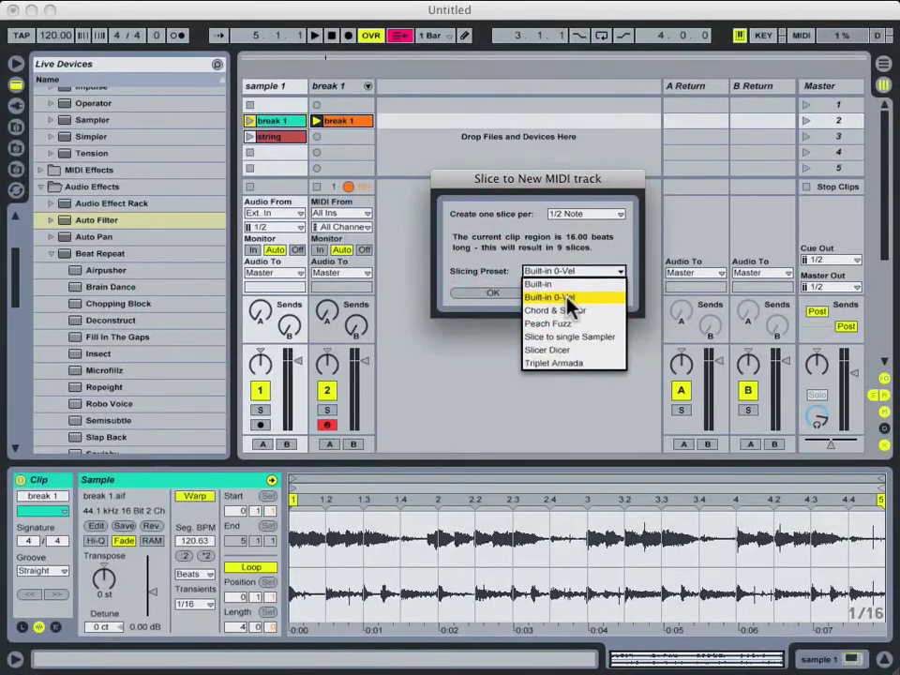
{"action": "left_click", "coordinate": [569, 298]}
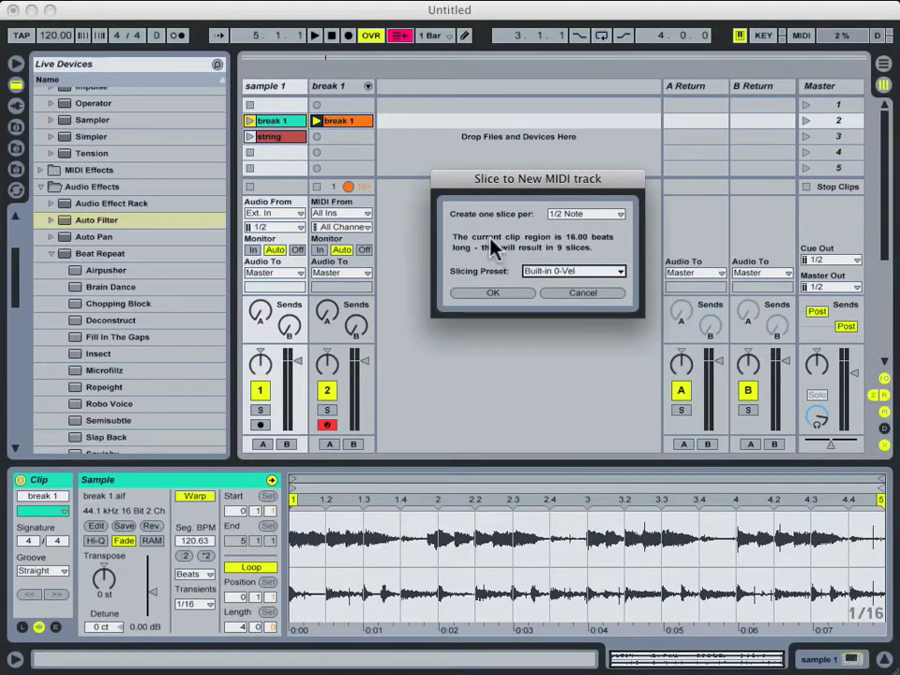
{"action": "left_click", "coordinate": [595, 293]}
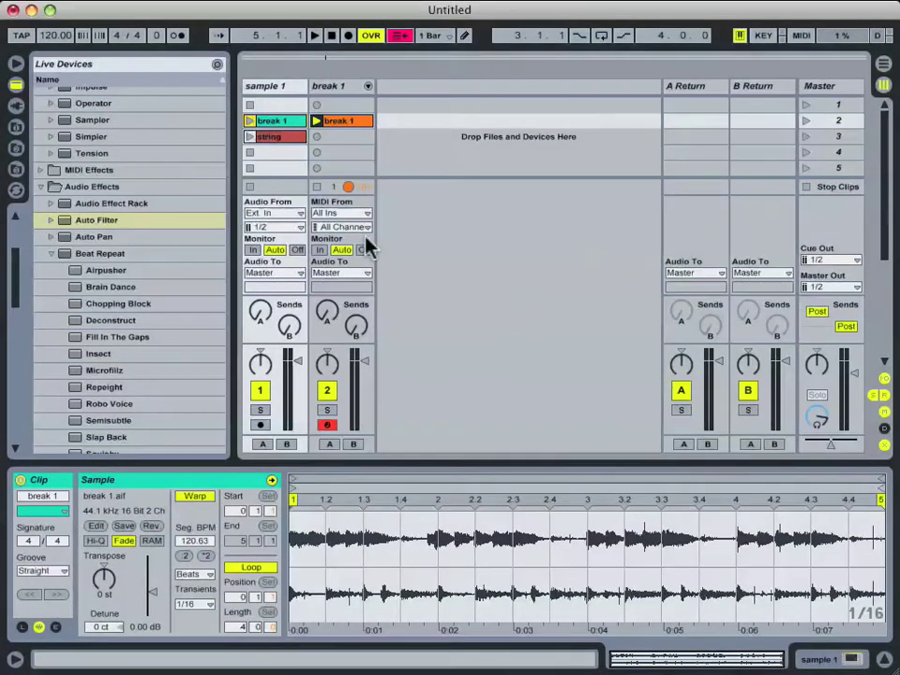
Step: Show the break 1 Drum Rack, open the sliced MIDI clip, and return to the rack
{"action": "left_click", "coordinate": [335, 88]}
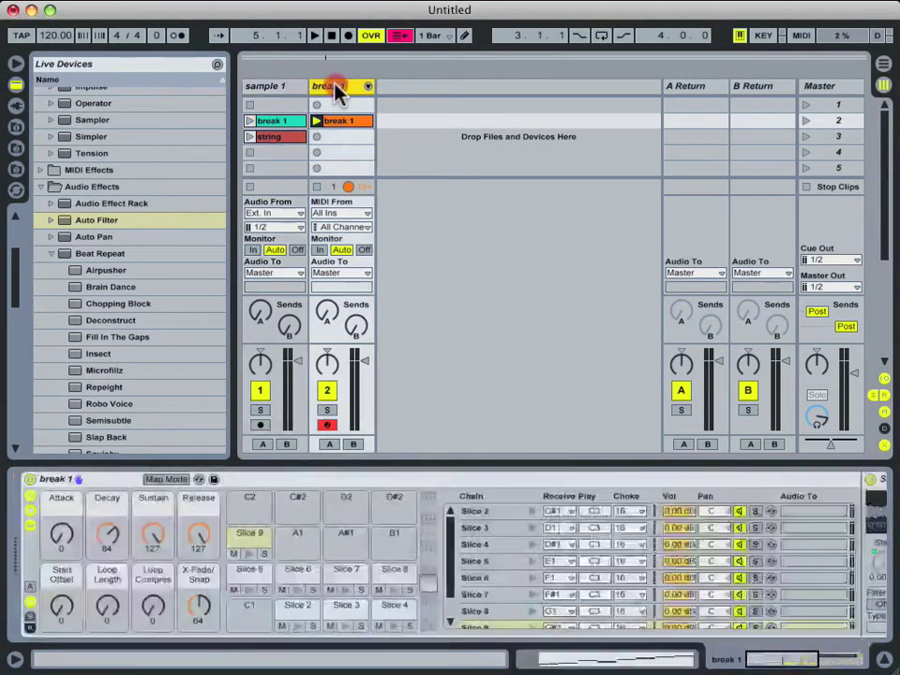
{"action": "left_click", "coordinate": [345, 121]}
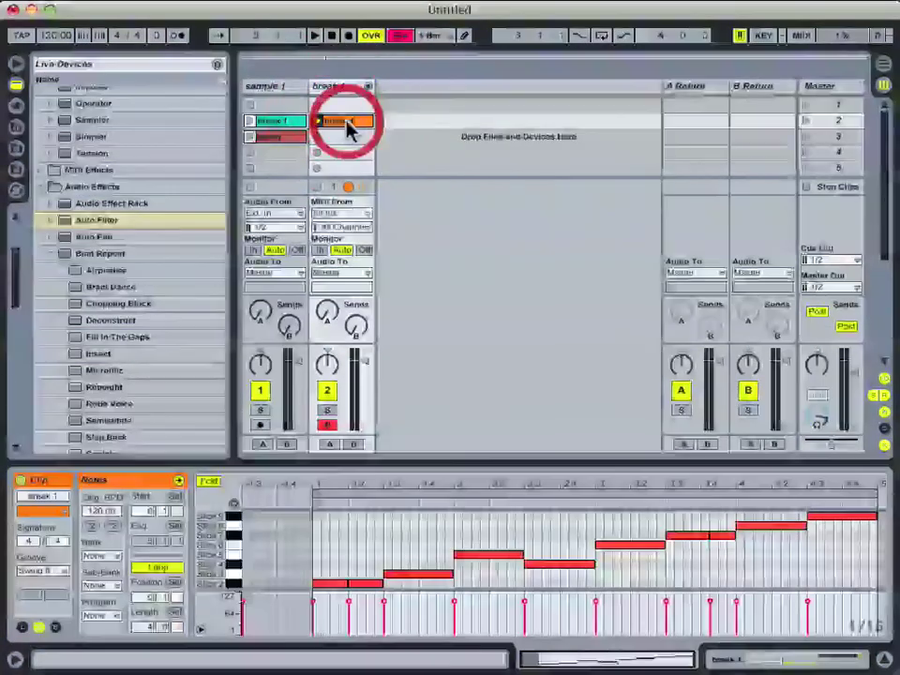
{"action": "key", "text": "shift+Tab"}
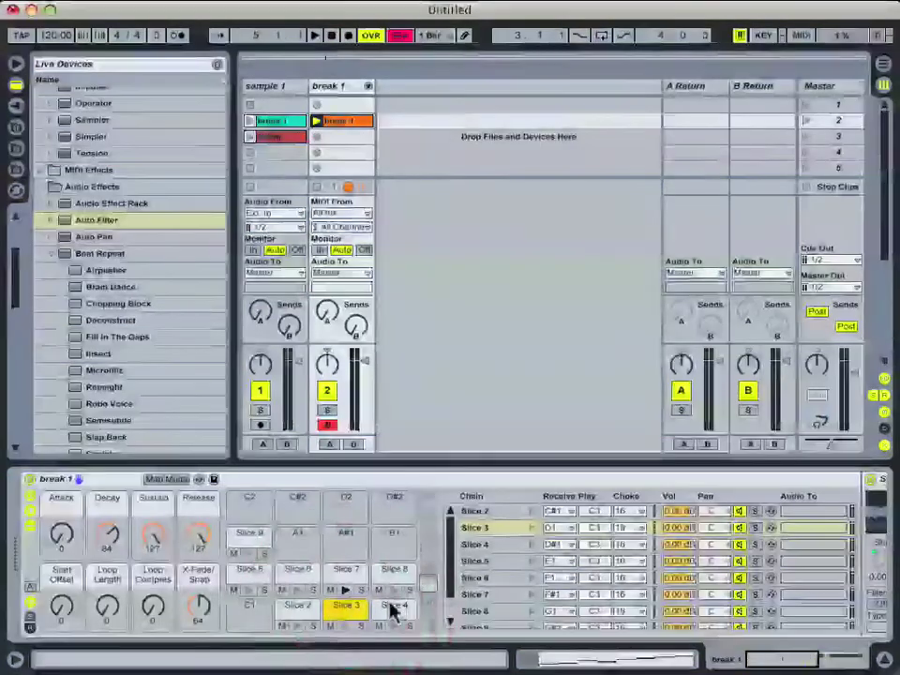
Step: Preview the Slice 8, Slice 7 and C1 pads, then bring the rest of the device chain into view
{"action": "left_click", "coordinate": [382, 582]}
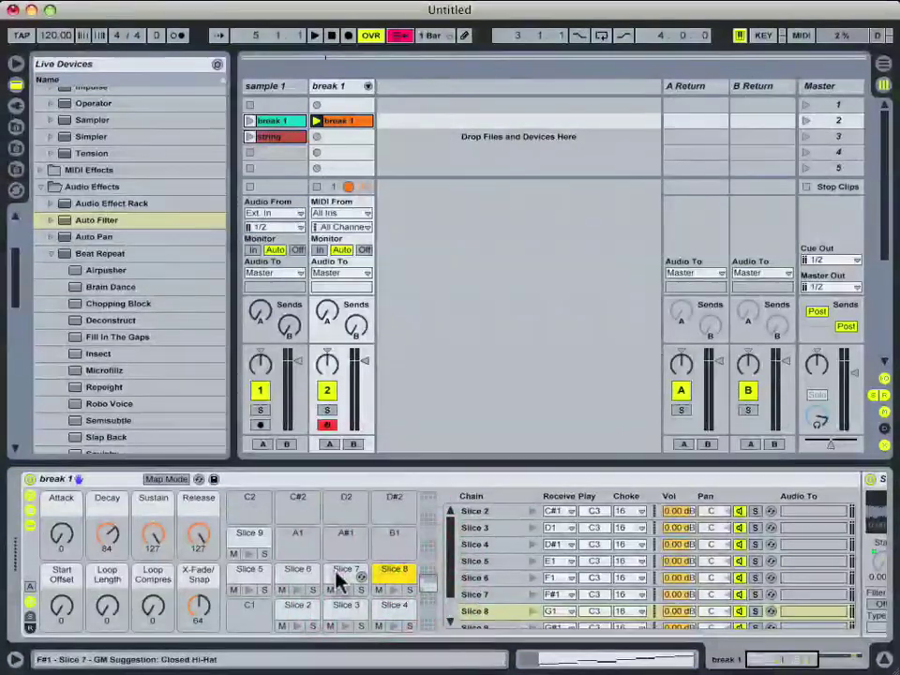
{"action": "left_click", "coordinate": [339, 581]}
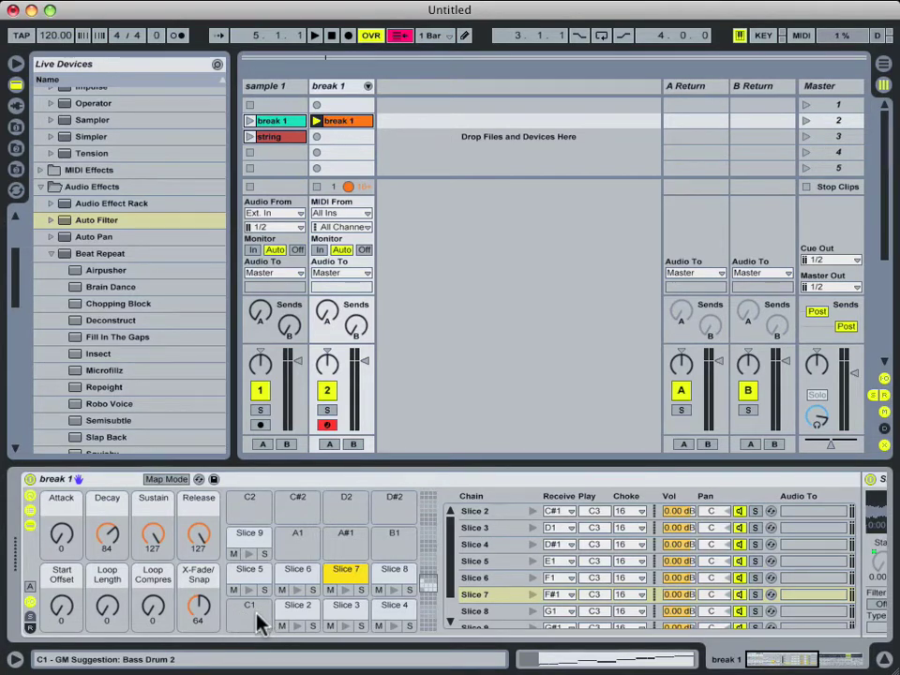
{"action": "left_click", "coordinate": [255, 620]}
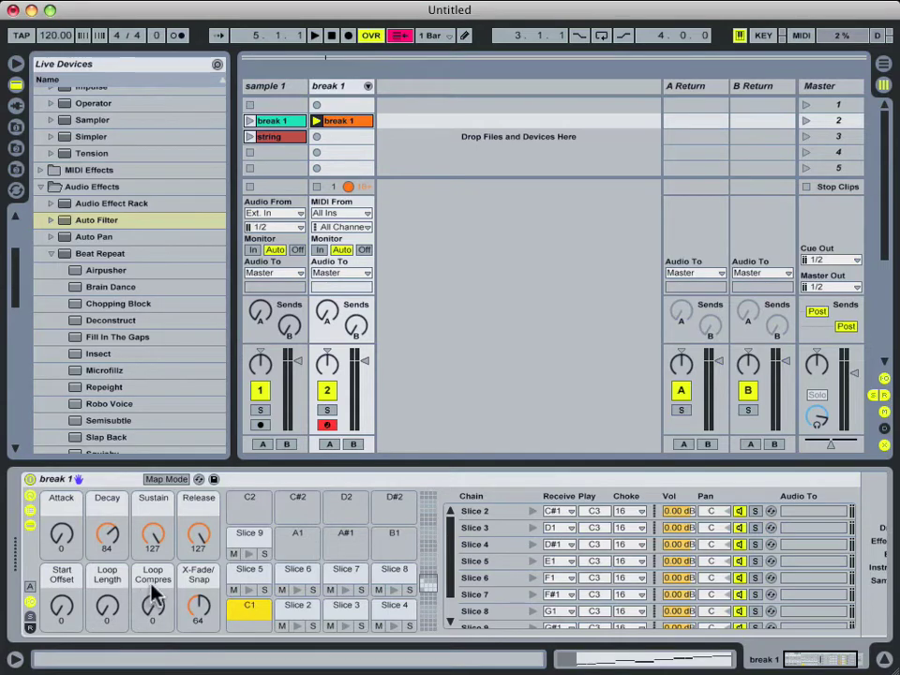
{"action": "left_click", "coordinate": [848, 662]}
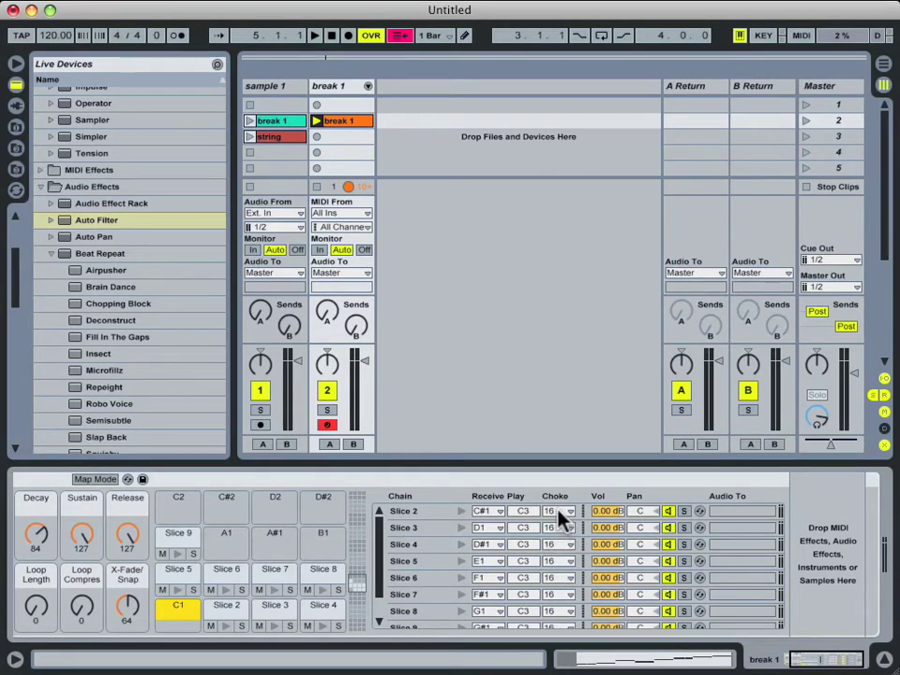
Step: Show the Slice 2 chain's Simpler with its waveform and envelope settings
{"action": "left_click", "coordinate": [429, 513]}
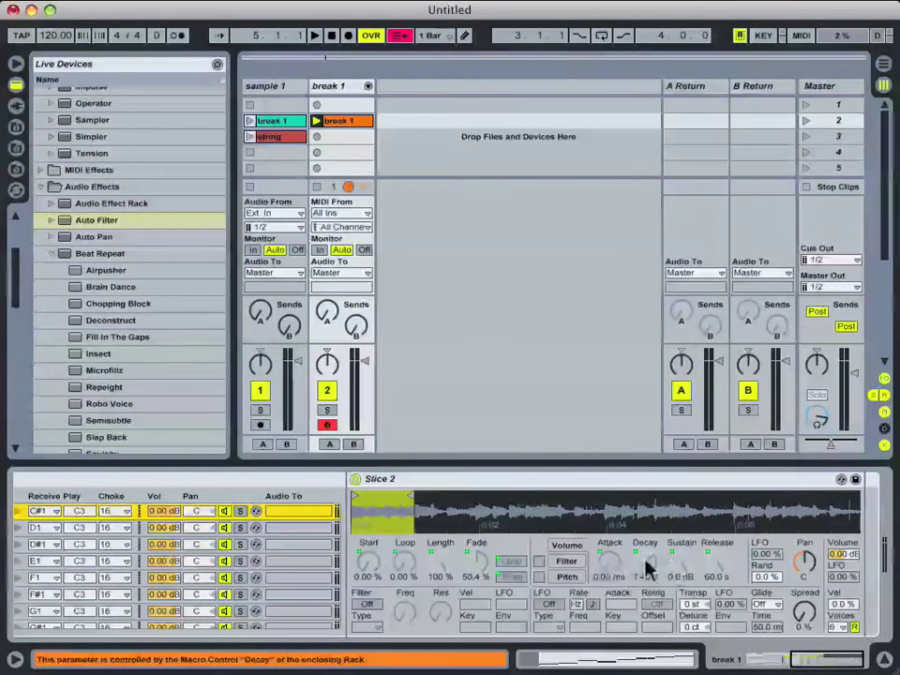
Step: Scroll back to the pads and list the Start Offset and Loop Length macro mappings in Map Mode
{"action": "left_click_drag", "start_coordinate": [841, 661], "coordinate": [744, 655]}
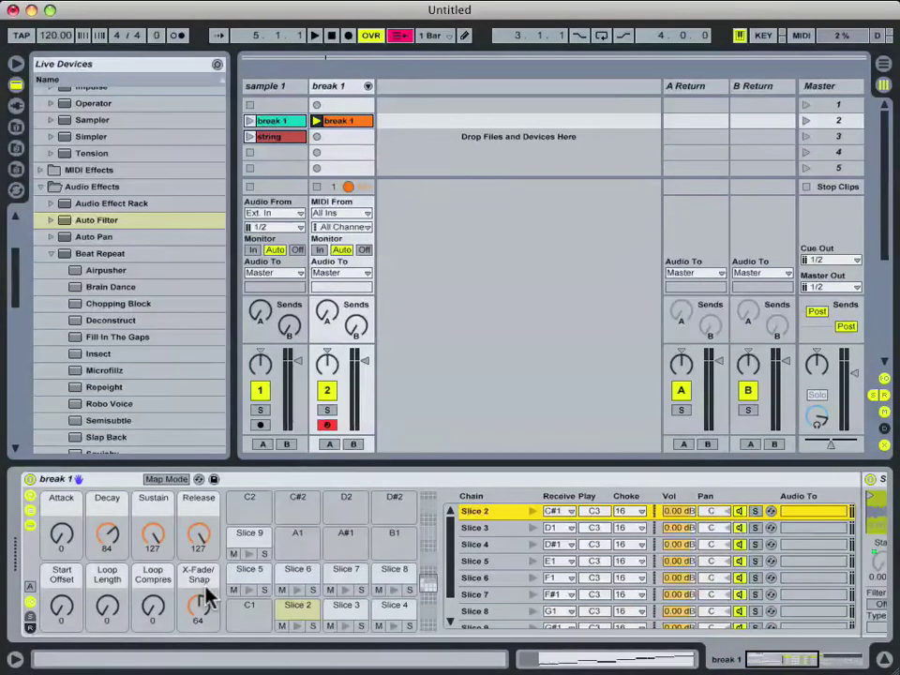
{"action": "left_click", "coordinate": [167, 480]}
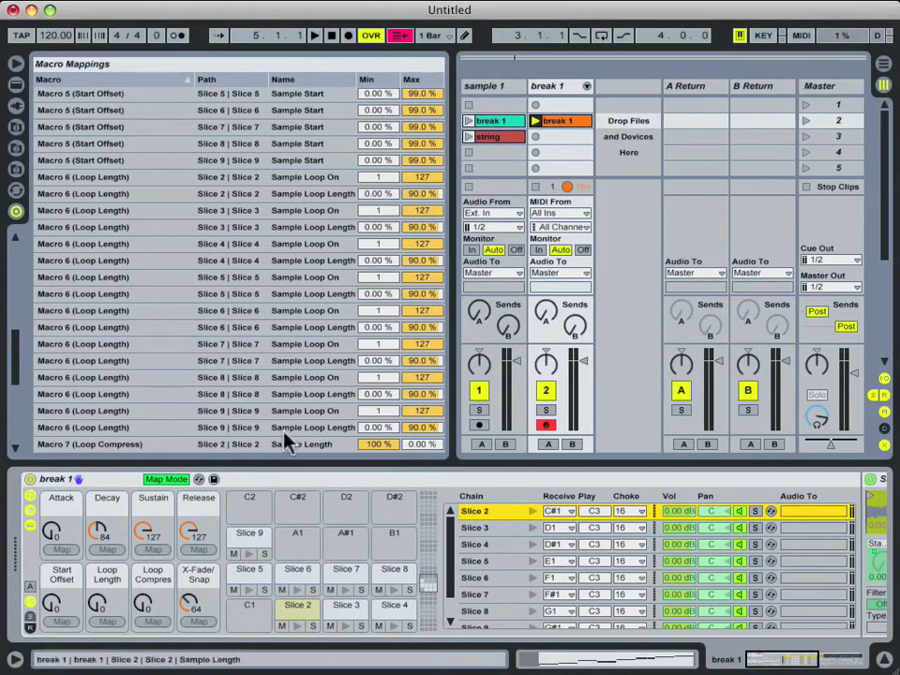
Step: Switch Map Mode off, hiding the macro mappings list
{"action": "left_click", "coordinate": [173, 475]}
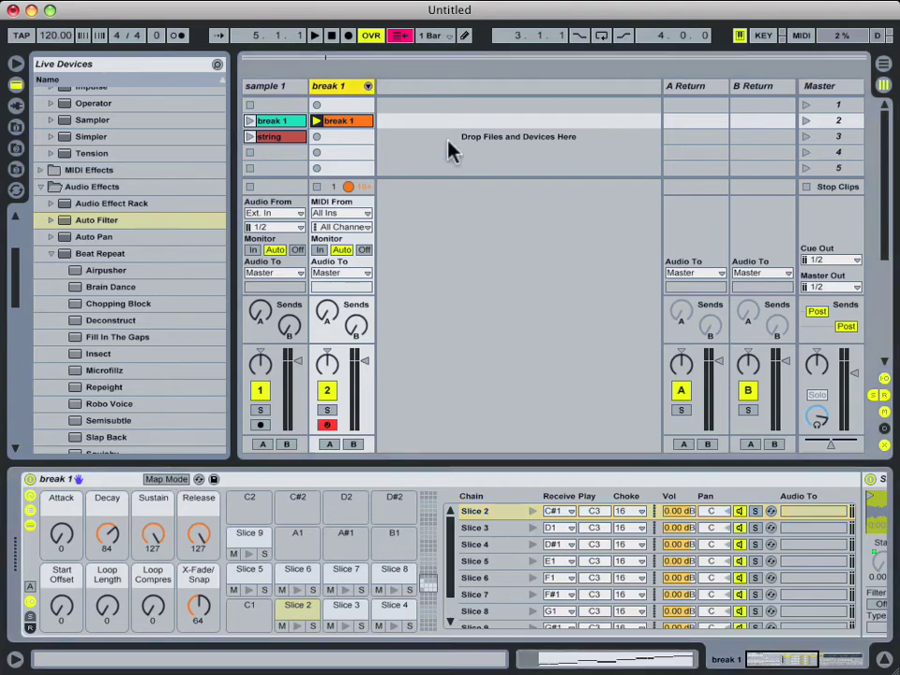
Step: Check the break 1 MIDI pattern and Drum Rack, then show track 1's string clip waveform
{"action": "left_click", "coordinate": [365, 127]}
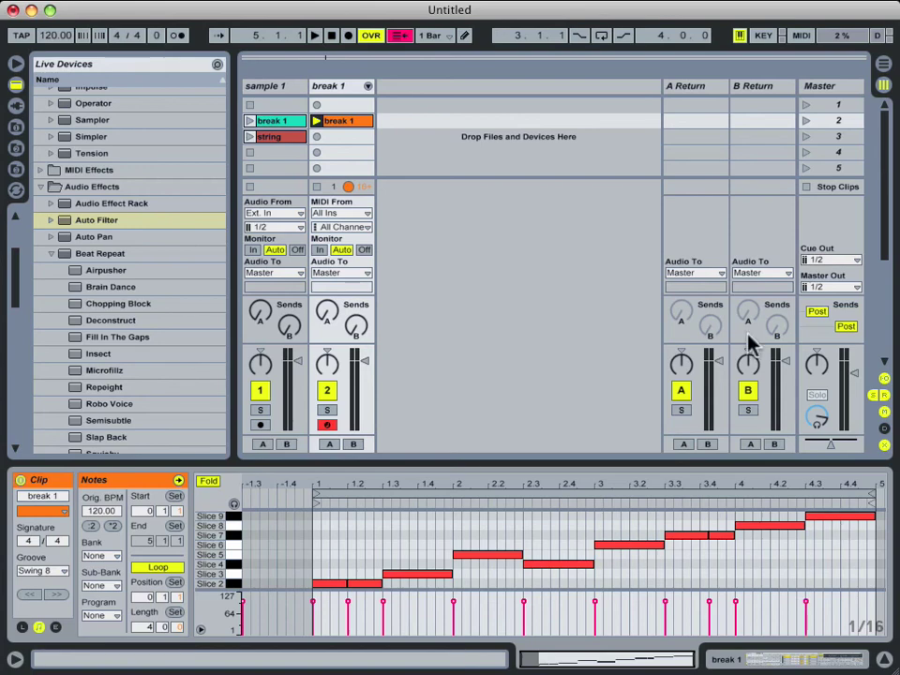
{"action": "left_click", "coordinate": [606, 286]}
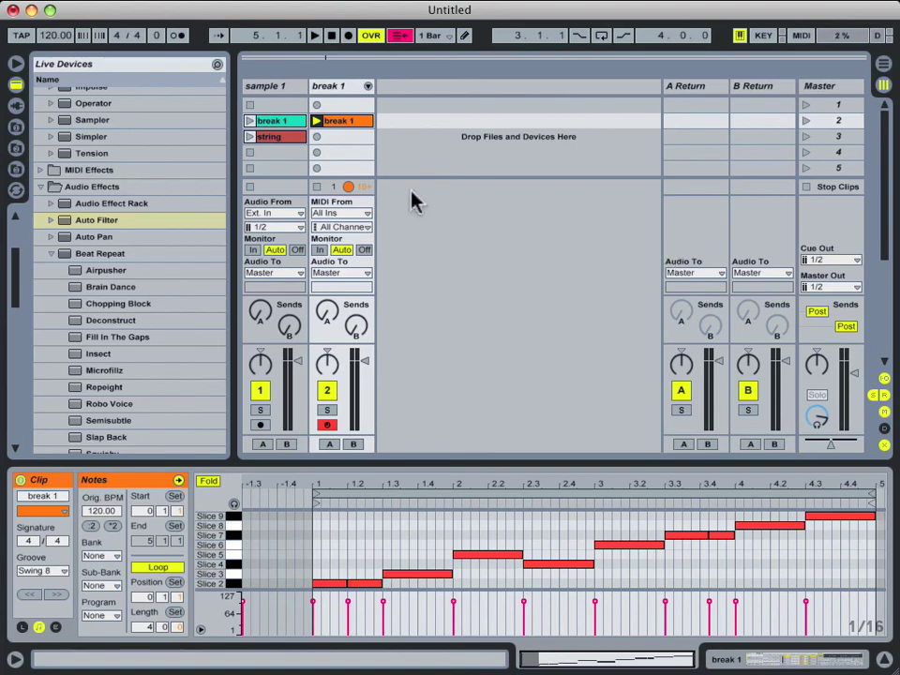
{"action": "left_click", "coordinate": [340, 86]}
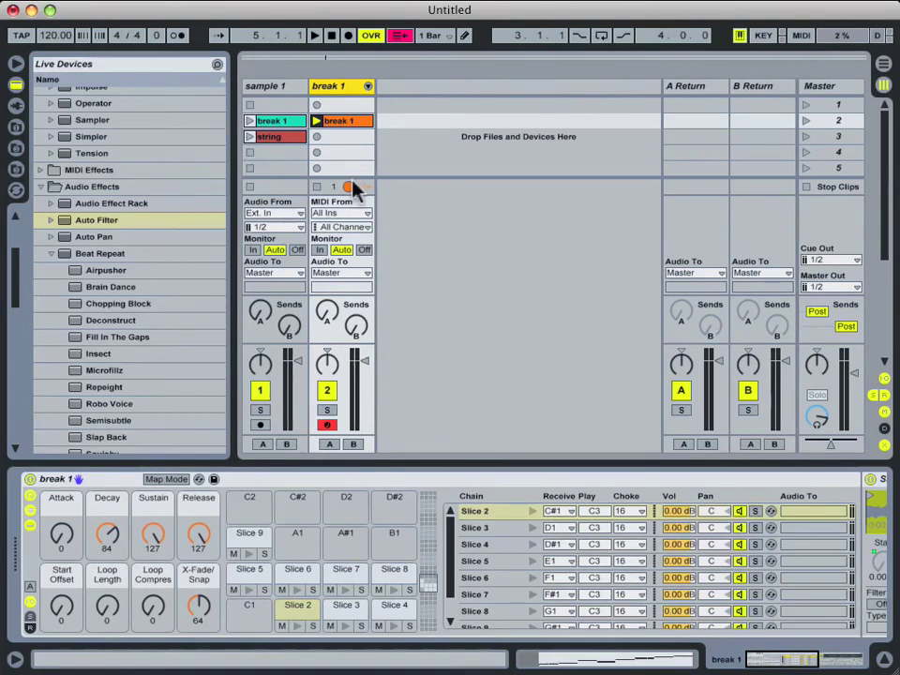
{"action": "left_click", "coordinate": [277, 140]}
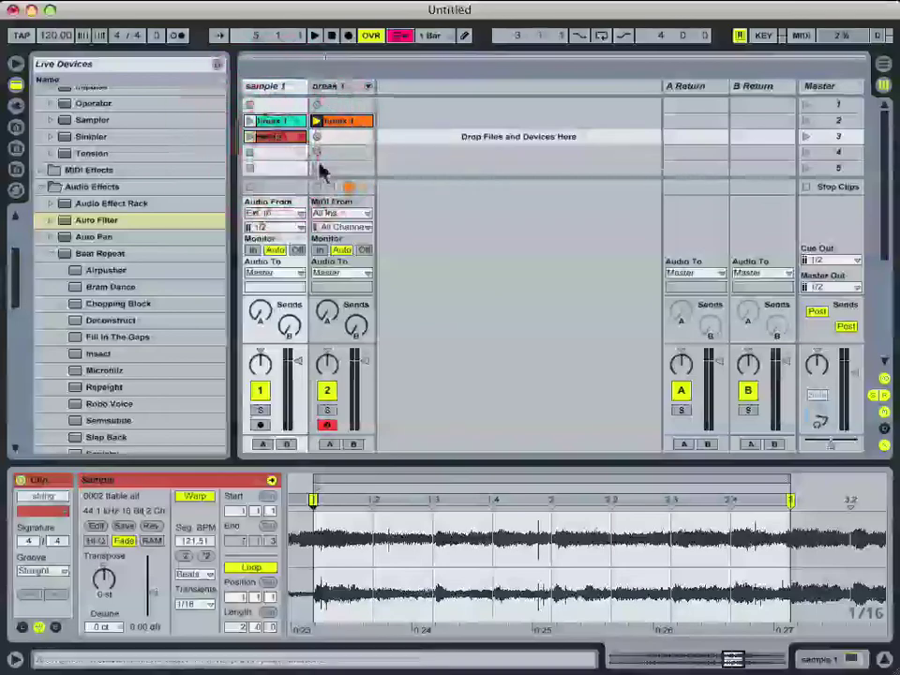